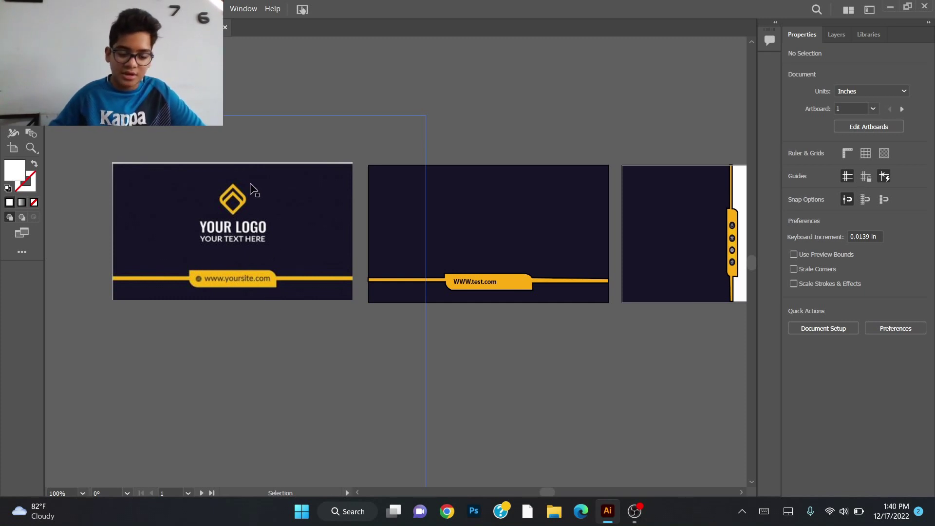
- Move the red play-button logo with its two IMZ Mentor text lines onto the front card, above the website banner
{"action": "scroll", "coordinate": [467, 232], "scroll_direction": "up", "scroll_amount": 2}
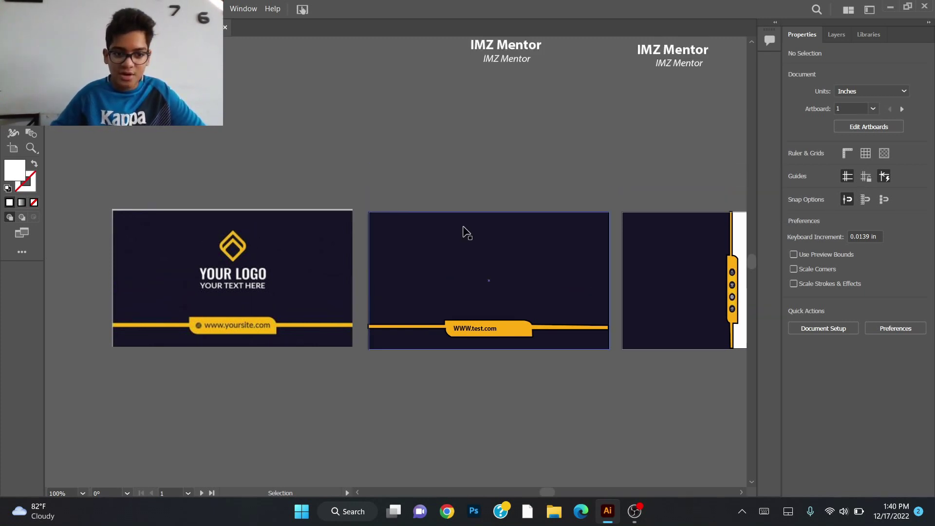
{"action": "scroll", "coordinate": [464, 227], "scroll_direction": "up", "scroll_amount": 3}
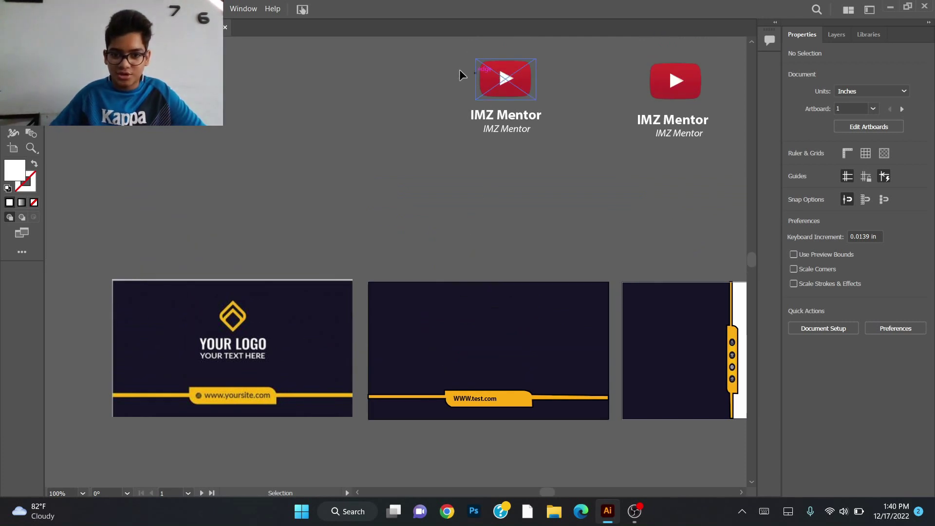
{"action": "left_click_drag", "start_coordinate": [520, 130], "coordinate": [485, 354]}
{"action": "left_click", "coordinate": [485, 299]}
{"action": "scroll", "coordinate": [487, 299], "scroll_direction": "down", "scroll_amount": 2}
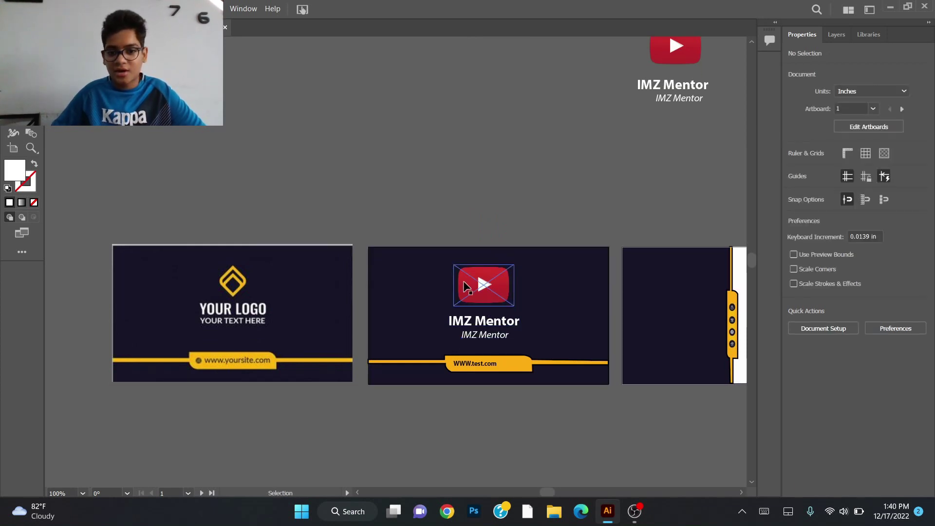
{"action": "scroll", "coordinate": [467, 290], "scroll_direction": "down", "scroll_amount": 1}
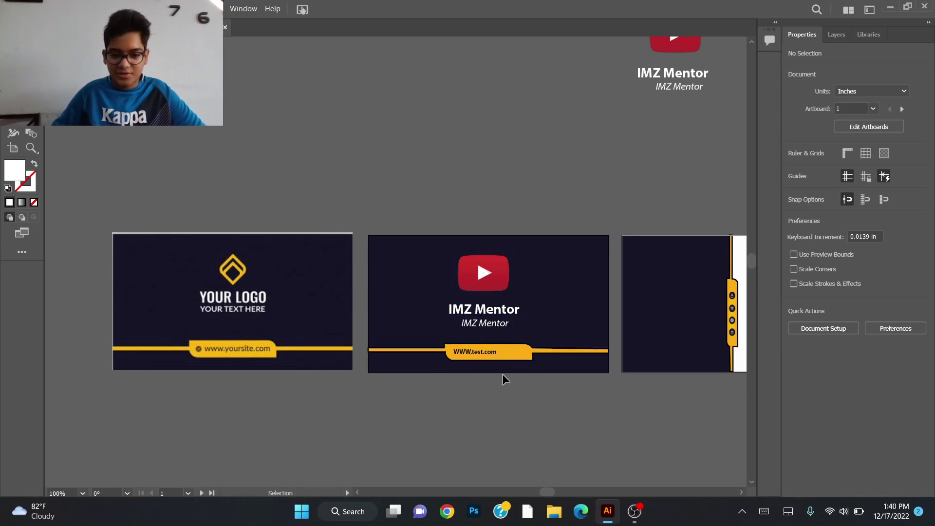
- Move the existing icon strip off the back card's yellow tab to the empty area above the card
{"action": "scroll", "coordinate": [494, 168], "scroll_direction": "right", "scroll_amount": 5}
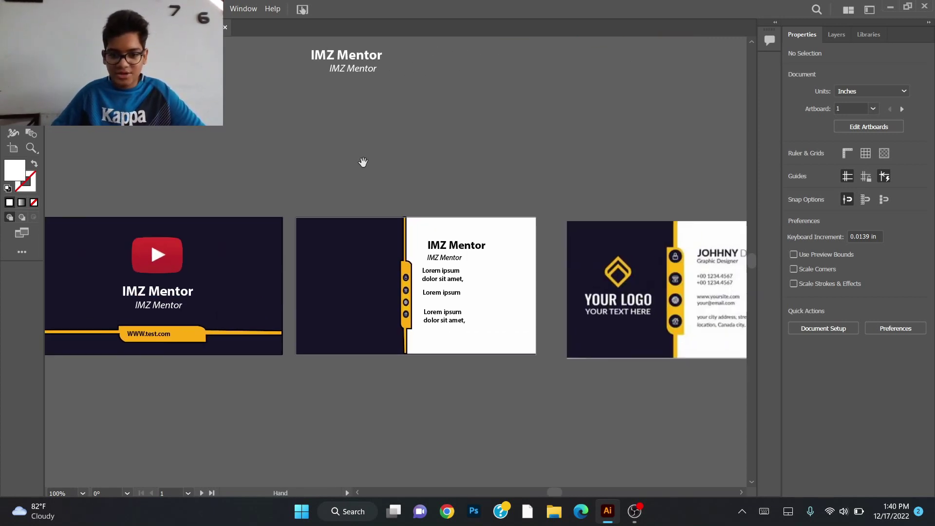
{"action": "scroll", "coordinate": [419, 219], "scroll_direction": "right", "scroll_amount": 1}
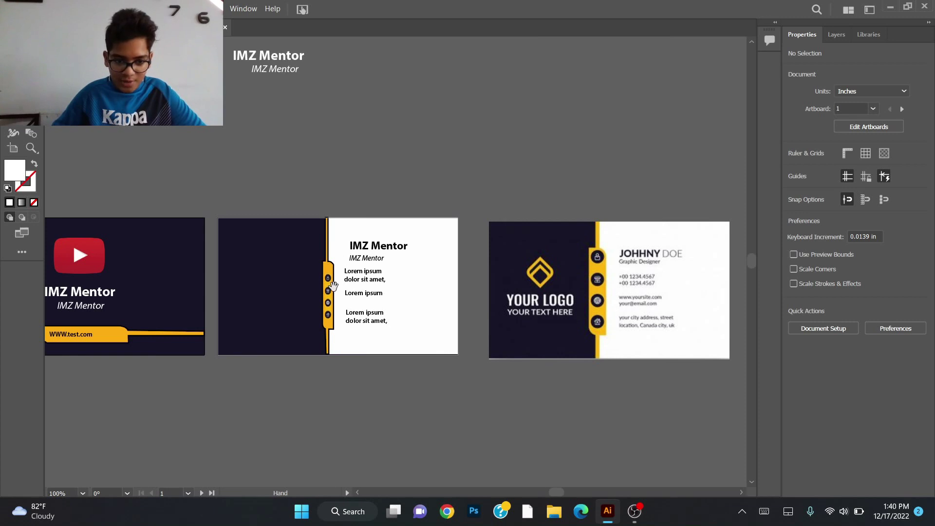
{"action": "left_click_drag", "start_coordinate": [327, 288], "coordinate": [382, 161]}
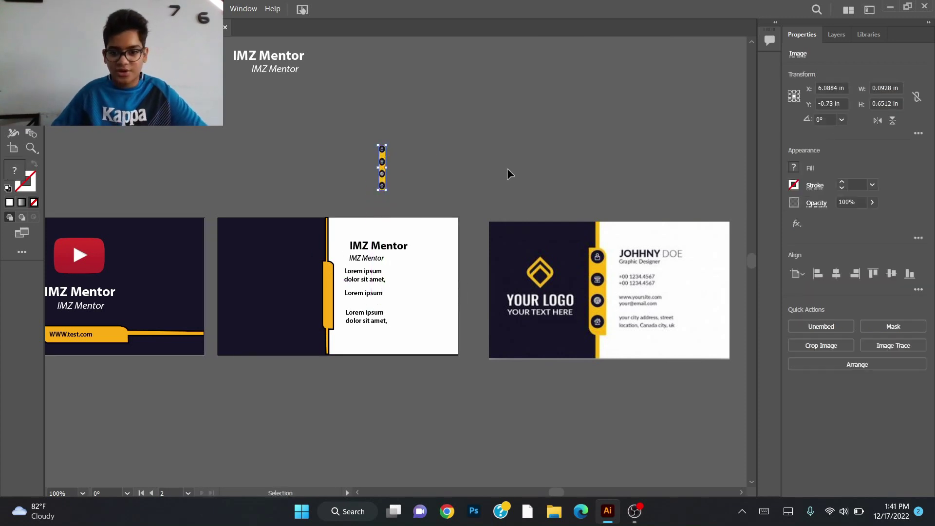
{"action": "scroll", "coordinate": [536, 175], "scroll_direction": "right", "scroll_amount": 2}
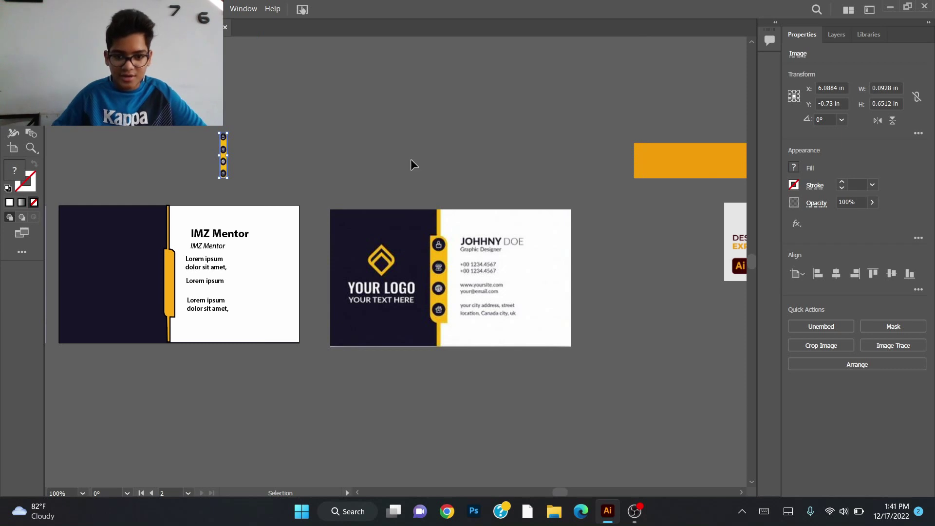
{"action": "left_click", "coordinate": [355, 147]}
- Capture a screenshot of the four-icon strip on the reference back card and paste it into the document
{"action": "scroll", "coordinate": [366, 150], "scroll_direction": "left", "scroll_amount": 2}
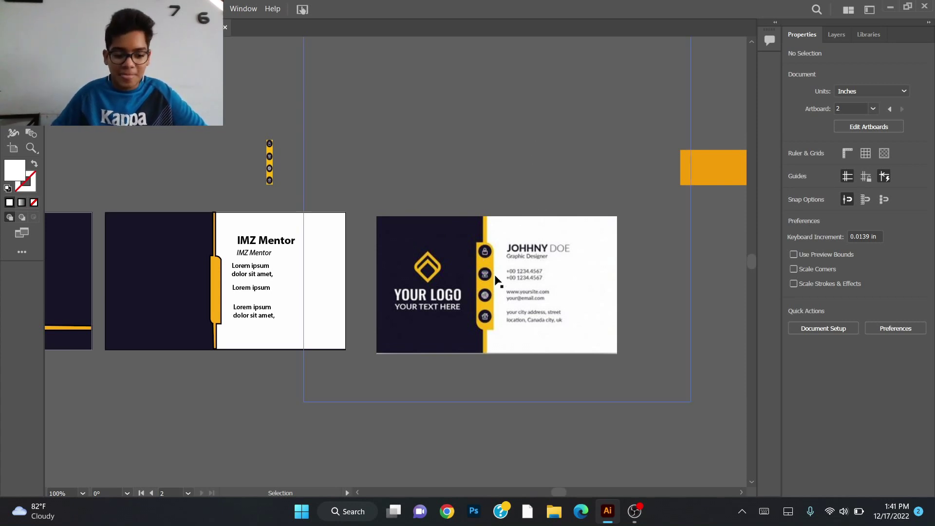
{"action": "key", "text": "super+shift+s"}
{"action": "left_click_drag", "start_coordinate": [477, 243], "coordinate": [492, 330]}
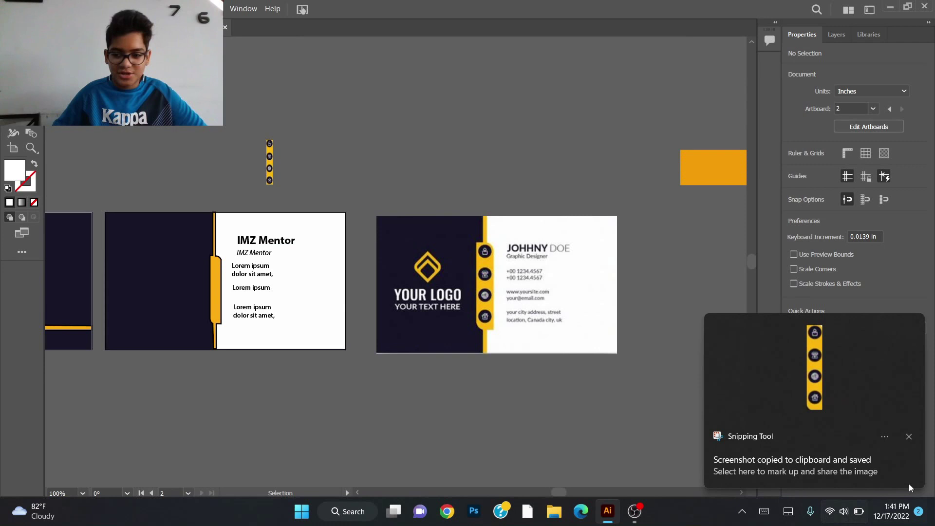
{"action": "left_click", "coordinate": [910, 437]}
{"action": "key", "text": "a"}
{"action": "key", "text": "ctrl+v"}
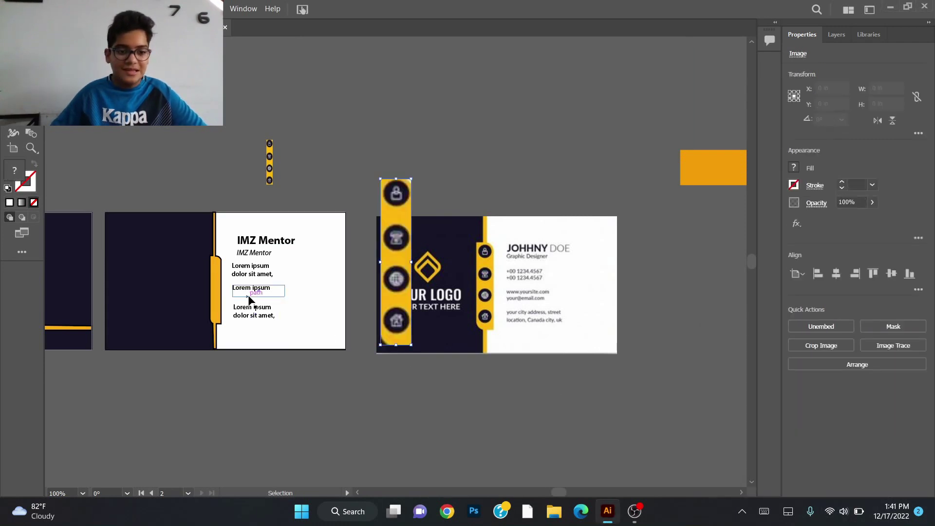
- Scale the pasted icon strip to about 0.11 by 0.62 in and place it on the back card's yellow tab
{"action": "left_click_drag", "start_coordinate": [392, 251], "coordinate": [207, 269]}
{"action": "left_click_drag", "start_coordinate": [223, 196], "coordinate": [215, 220]}
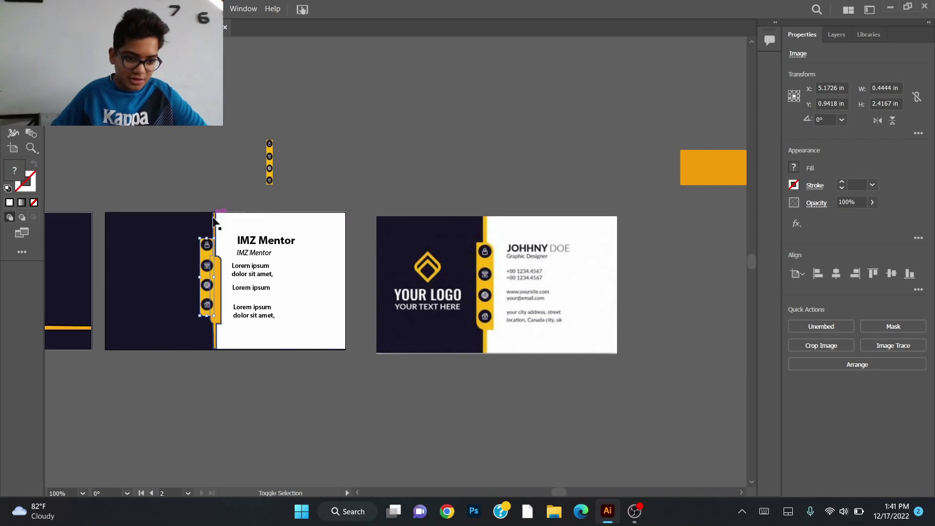
{"action": "left_click_drag", "start_coordinate": [207, 269], "coordinate": [224, 259]}
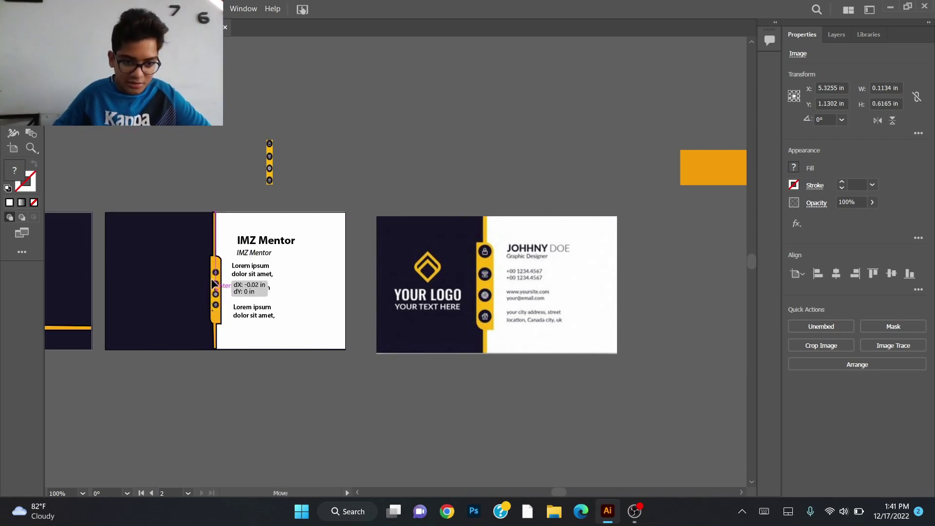
{"action": "key", "text": "ctrl+shift+a"}
- Move the remaining play-button logo with its IMZ Mentor text onto the dark area of the back card
{"action": "left_click_drag", "start_coordinate": [302, 247], "coordinate": [404, 234]}
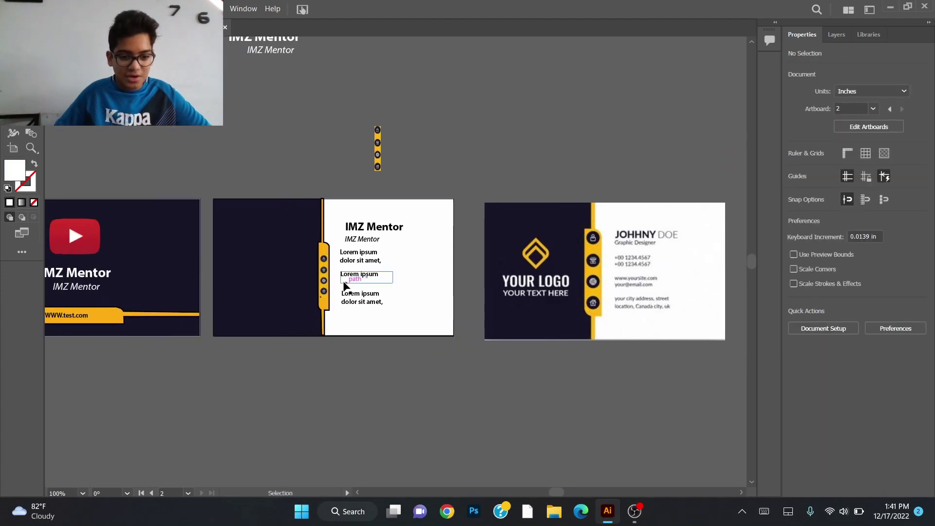
{"action": "left_click_drag", "start_coordinate": [320, 244], "coordinate": [400, 241]}
{"action": "scroll", "coordinate": [372, 198], "scroll_direction": "up", "scroll_amount": 5}
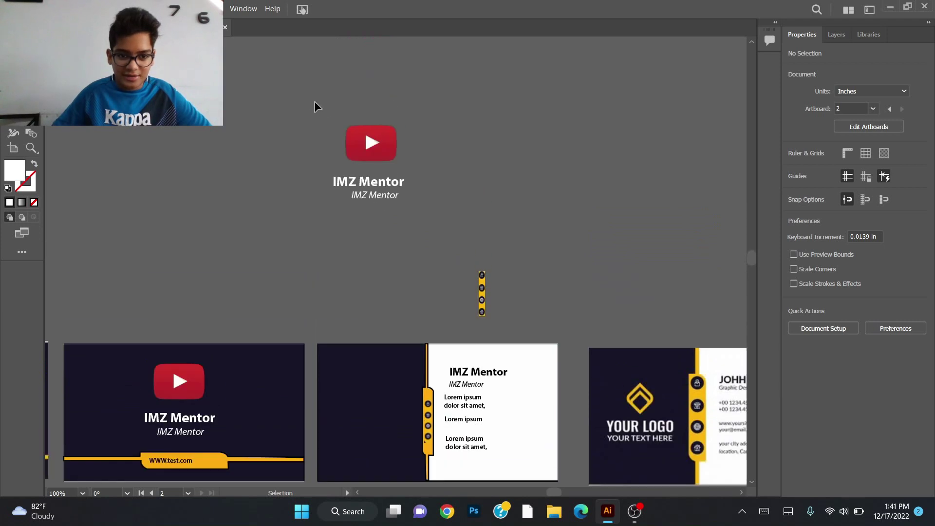
{"action": "left_click", "coordinate": [407, 235]}
{"action": "scroll", "coordinate": [373, 147], "scroll_direction": "down", "scroll_amount": 3}
{"action": "scroll", "coordinate": [373, 146], "scroll_direction": "up", "scroll_amount": 2}
{"action": "left_click_drag", "start_coordinate": [376, 126], "coordinate": [380, 354]}
{"action": "left_click", "coordinate": [365, 273]}
{"action": "left_click_drag", "start_coordinate": [348, 309], "coordinate": [464, 263]}
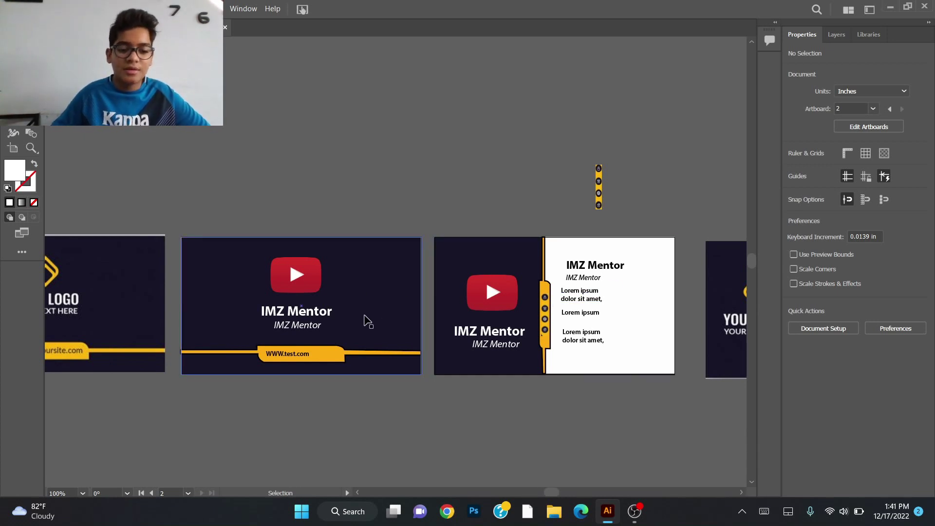
- Try moving the front card's dark background rectangle up off its artboard, undoing each move
{"action": "left_click_drag", "start_coordinate": [382, 299], "coordinate": [398, 158]}
{"action": "key", "text": "ctrl+z"}
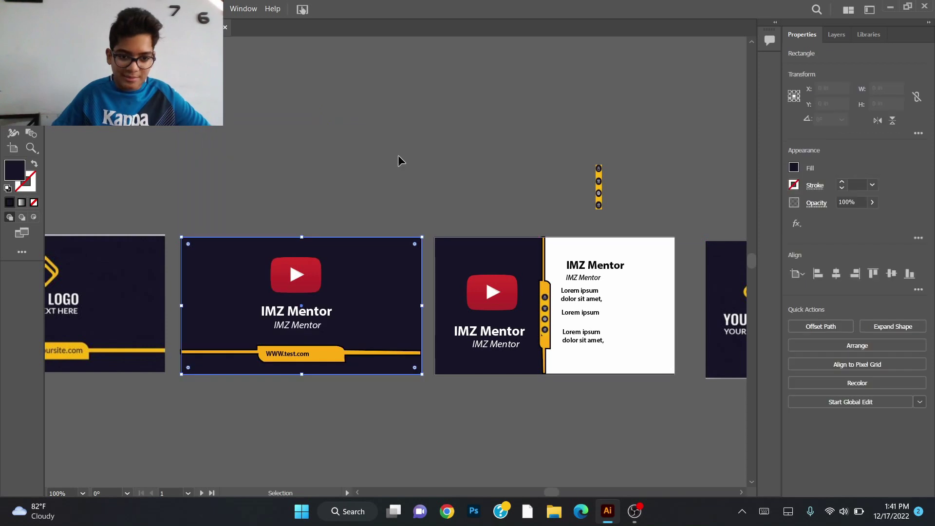
{"action": "left_click", "coordinate": [390, 188]}
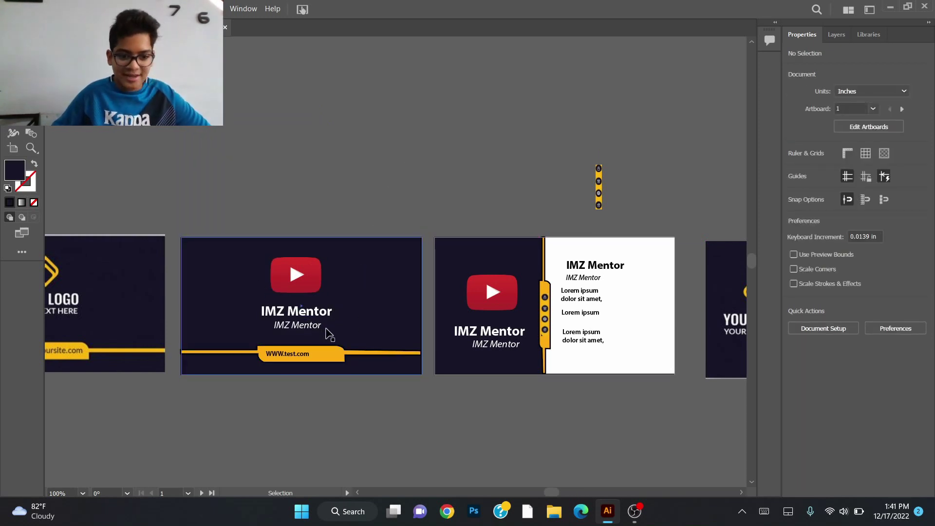
{"action": "left_click_drag", "start_coordinate": [381, 271], "coordinate": [449, 138]}
{"action": "key", "text": "ctrl+z"}
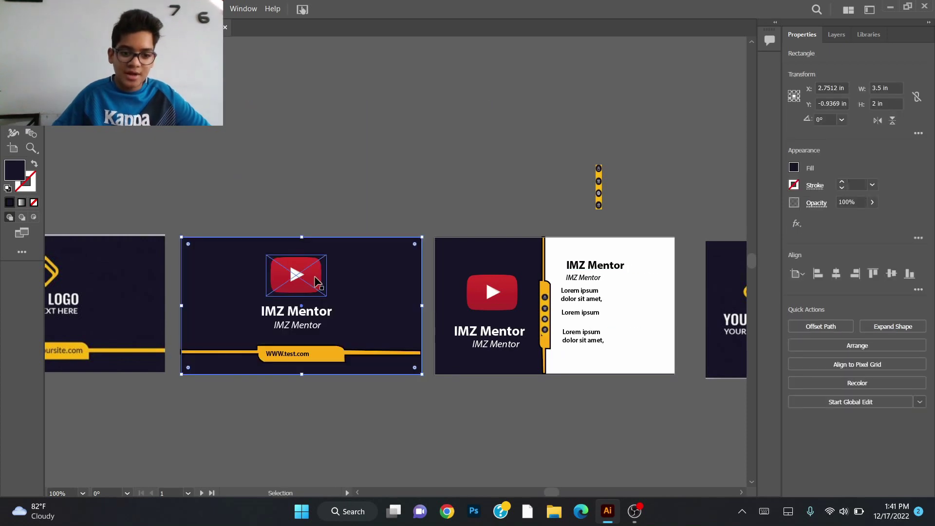
{"action": "left_click", "coordinate": [324, 177]}
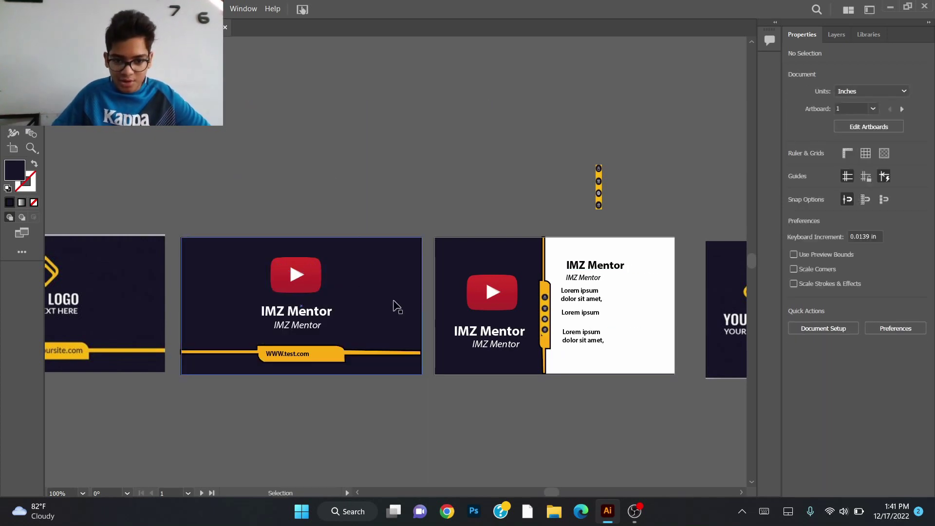
{"action": "left_click_drag", "start_coordinate": [351, 253], "coordinate": [427, 157]}
{"action": "key", "text": "ctrl+z"}
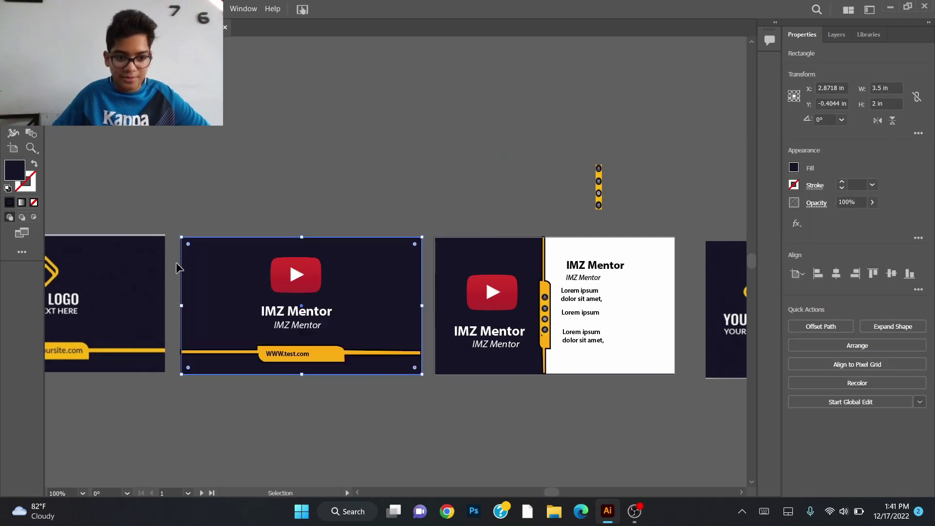
- Try moving the back card's dark and white background rectangles, restoring their positions
{"action": "left_click", "coordinate": [516, 257]}
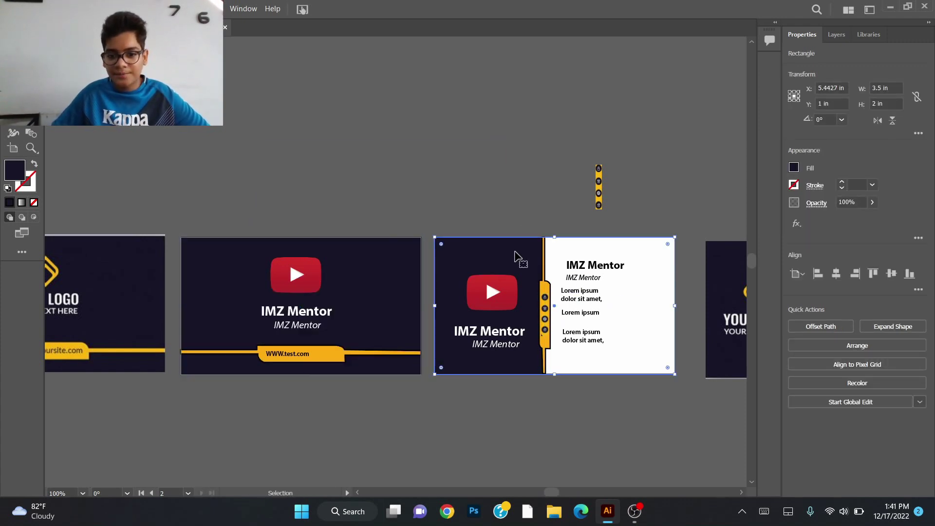
{"action": "left_click_drag", "start_coordinate": [568, 256], "coordinate": [616, 234]}
{"action": "key", "text": "ctrl+z"}
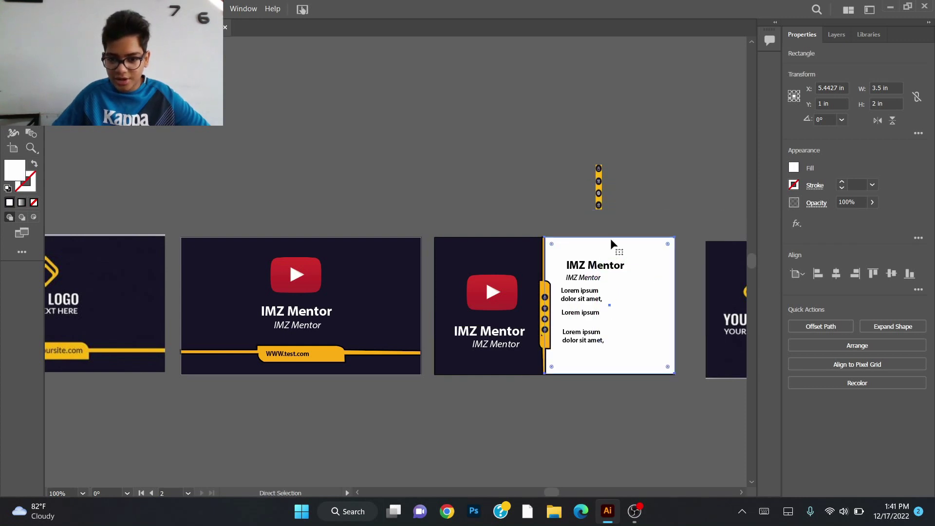
{"action": "mouse_move", "coordinate": [484, 259]}
{"action": "left_mouse_down"}
{"action": "mouse_move", "coordinate": [480, 192]}
{"action": "mouse_move", "coordinate": [502, 256]}
{"action": "mouse_move", "coordinate": [495, 163]}
{"action": "mouse_move", "coordinate": [458, 87]}
{"action": "mouse_move", "coordinate": [481, 119]}
{"action": "mouse_move", "coordinate": [500, 251]}
{"action": "left_mouse_up"}
{"action": "left_click", "coordinate": [426, 160]}
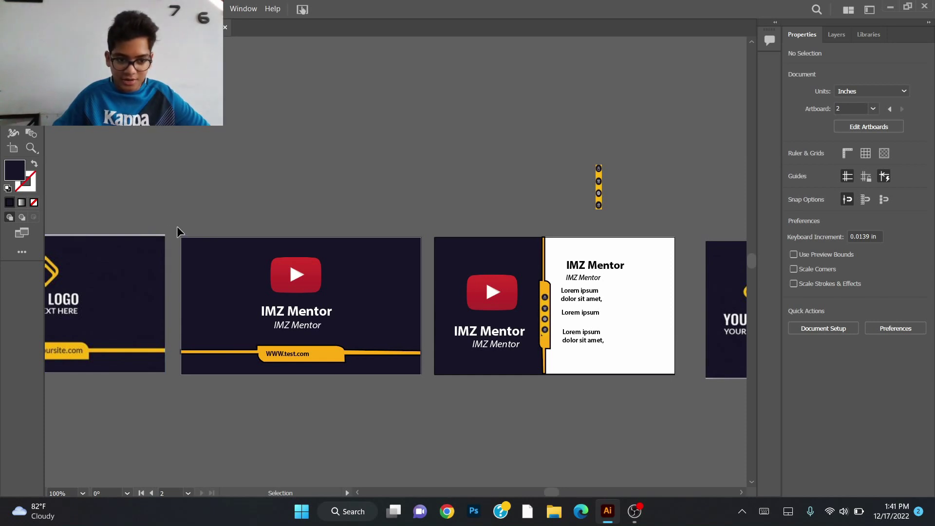
{"action": "left_click_drag", "start_coordinate": [652, 290], "coordinate": [630, 297]}
{"action": "left_click", "coordinate": [465, 184]}
- Try moving the back card's yellow divider shape off the card, and undo the move
{"action": "key", "text": "space"}
{"action": "left_click_drag", "start_coordinate": [627, 214], "coordinate": [397, 175]}
{"action": "key", "text": "space"}
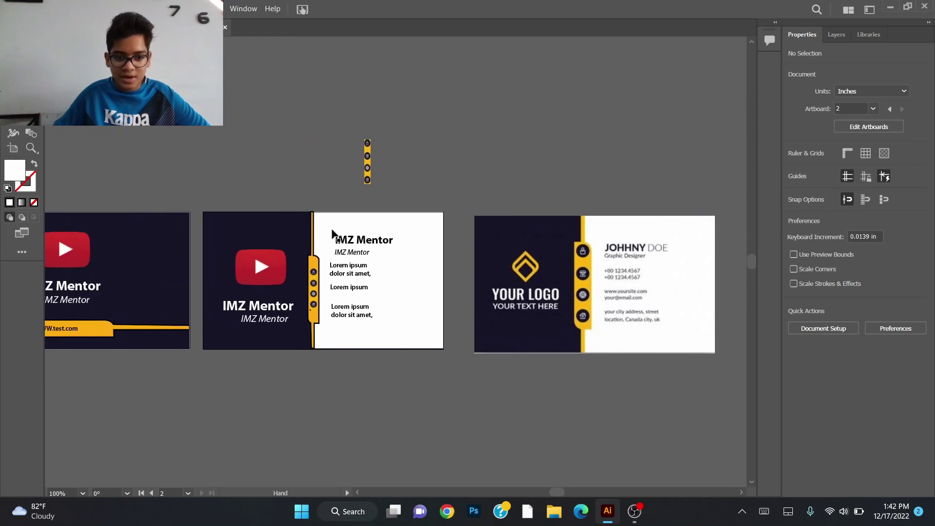
{"action": "left_click_drag", "start_coordinate": [311, 239], "coordinate": [433, 191]}
{"action": "key", "text": "ctrl+z"}
{"action": "left_click", "coordinate": [436, 198]}
- Trace the reference back card's yellow divider and icon tab as a closed shape with the Pen tool
{"action": "key", "text": "space"}
{"action": "left_click_drag", "start_coordinate": [557, 188], "coordinate": [403, 171]}
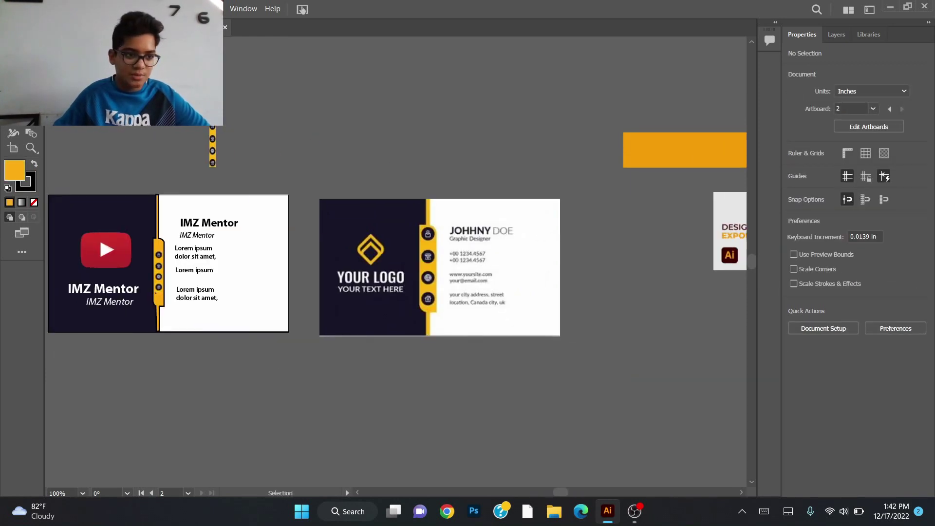
{"action": "key", "text": "p"}
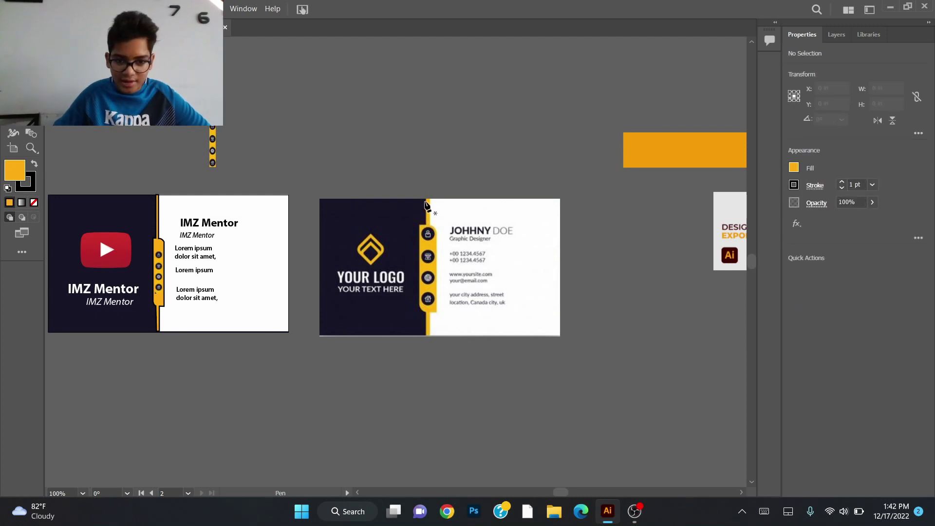
{"action": "left_click", "coordinate": [426, 199]}
{"action": "left_click", "coordinate": [426, 224]}
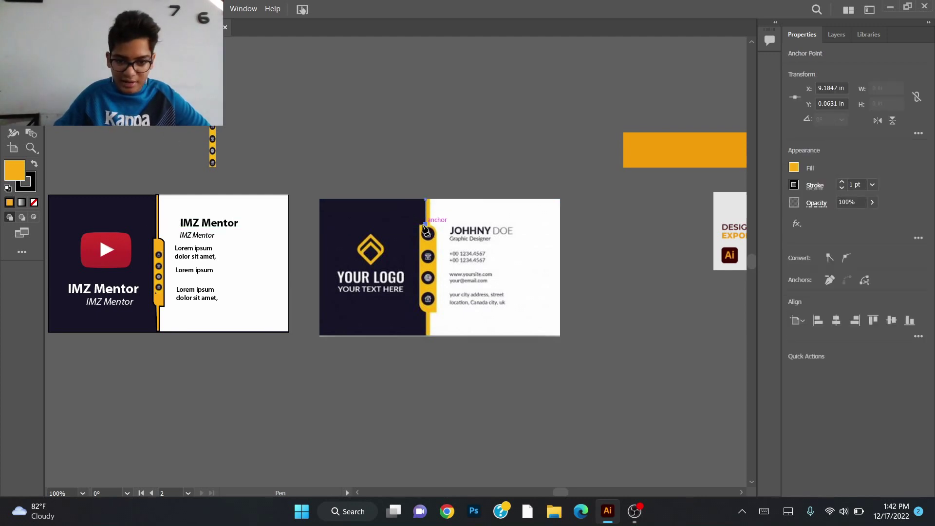
{"action": "left_click_drag", "start_coordinate": [420, 300], "coordinate": [431, 331]}
{"action": "left_click", "coordinate": [425, 314]}
{"action": "left_click", "coordinate": [426, 314]}
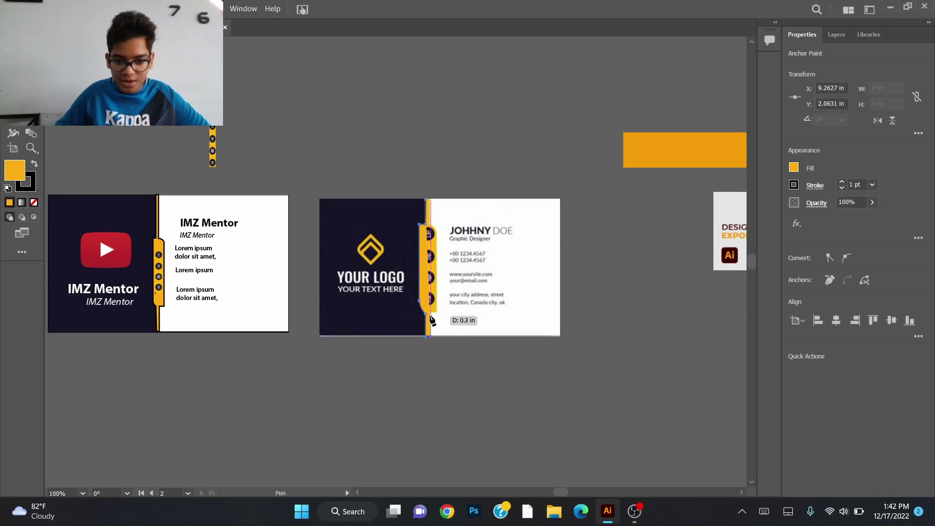
{"action": "left_click", "coordinate": [431, 313]}
{"action": "left_click", "coordinate": [436, 314]}
{"action": "left_click_drag", "start_coordinate": [435, 233], "coordinate": [428, 202]}
{"action": "left_click", "coordinate": [420, 224]}
{"action": "left_click", "coordinate": [426, 200]}
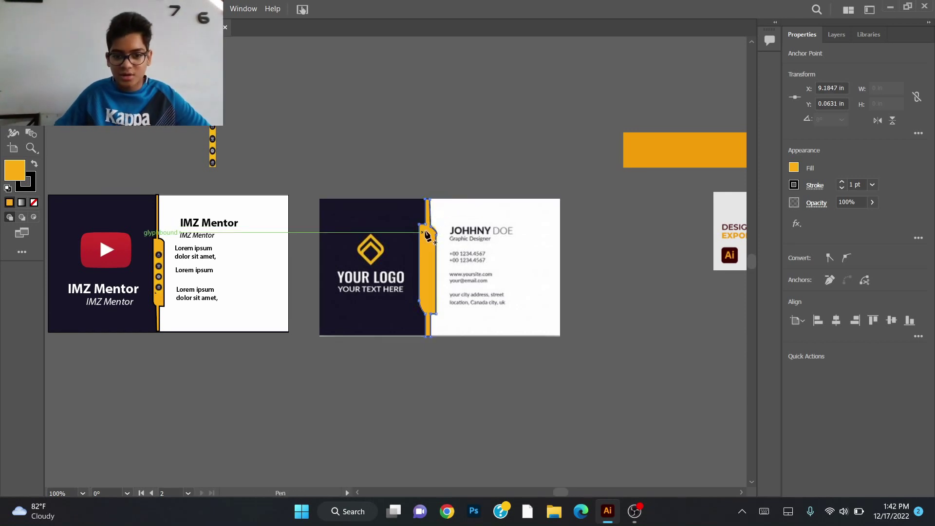
- Set the traced divider shape's fill to None, keeping its black 1 pt stroke
{"action": "left_click", "coordinate": [34, 167]}
{"action": "left_click", "coordinate": [35, 166]}
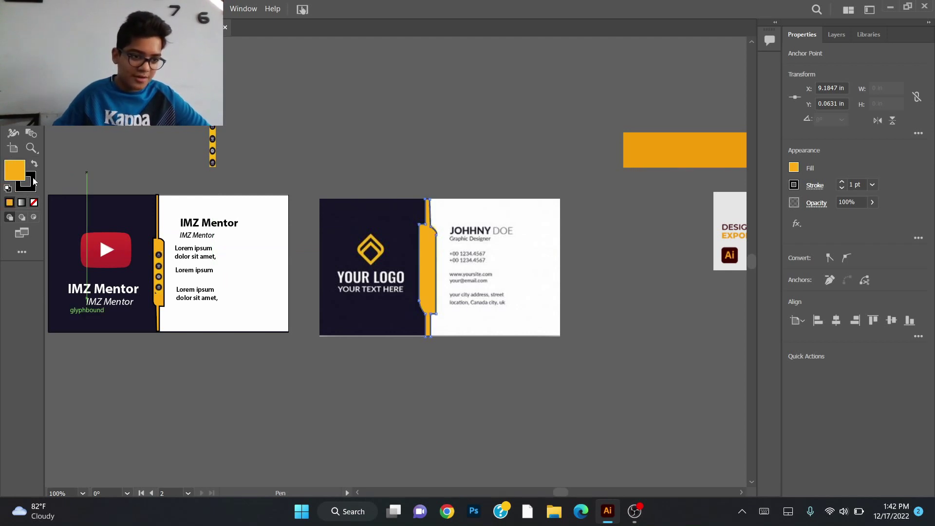
{"action": "left_click", "coordinate": [33, 183]}
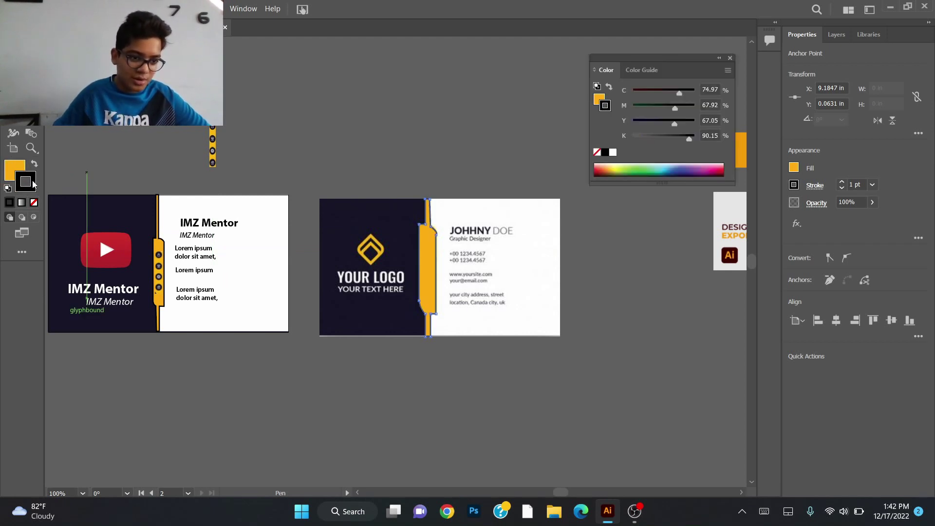
{"action": "left_click", "coordinate": [14, 168]}
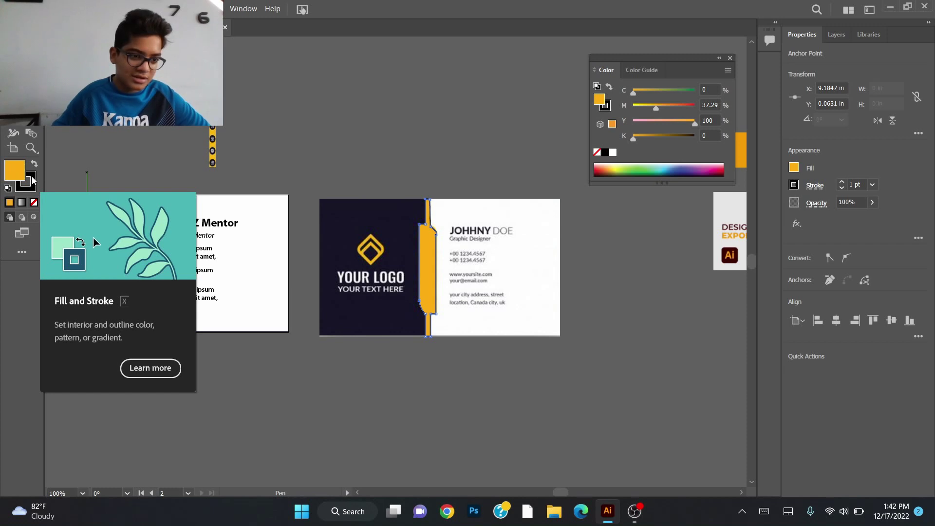
{"action": "left_click", "coordinate": [34, 203]}
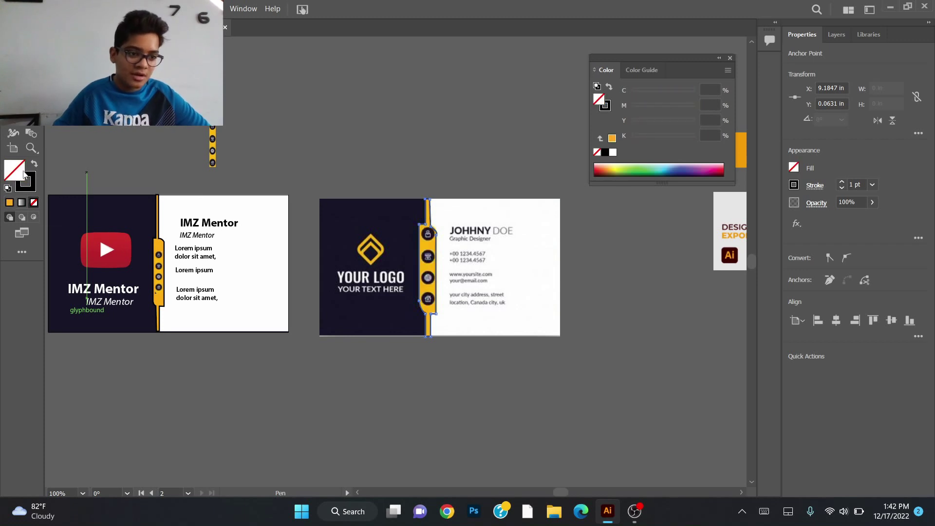
{"action": "left_click", "coordinate": [34, 164]}
{"action": "left_click", "coordinate": [34, 164]}
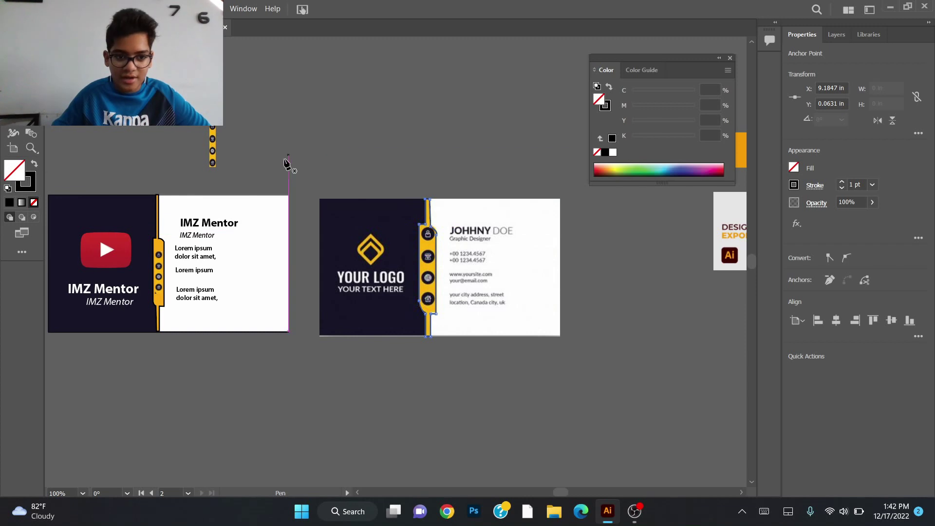
- Draw a closed shape with straight and curved edges around the reference back card's logo with the Pen tool, and try swapping its fill and stroke
{"action": "left_click", "coordinate": [343, 221]}
{"action": "left_click_drag", "start_coordinate": [377, 223], "coordinate": [391, 255]}
{"action": "left_click_drag", "start_coordinate": [379, 264], "coordinate": [374, 265]}
{"action": "left_click", "coordinate": [371, 263]}
{"action": "left_click", "coordinate": [350, 263]}
{"action": "left_click", "coordinate": [340, 233]}
{"action": "left_click", "coordinate": [343, 221]}
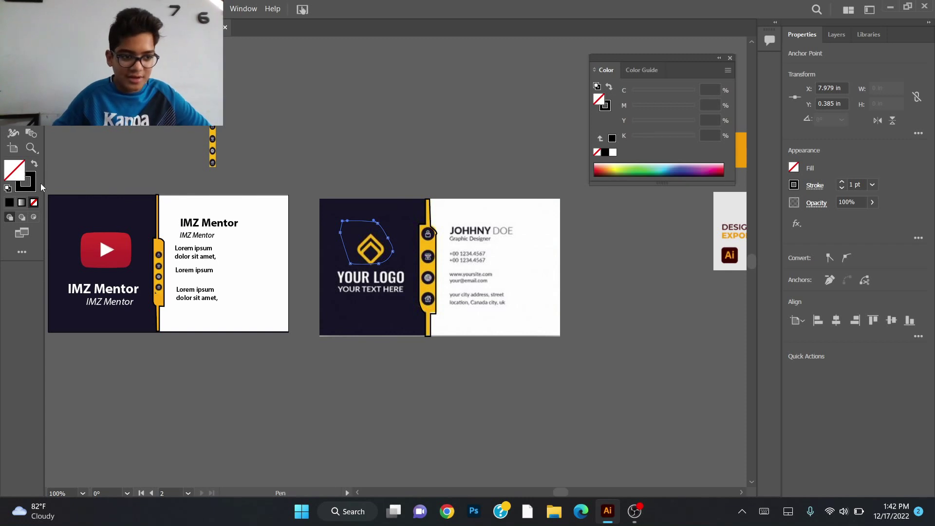
{"action": "left_click", "coordinate": [34, 165]}
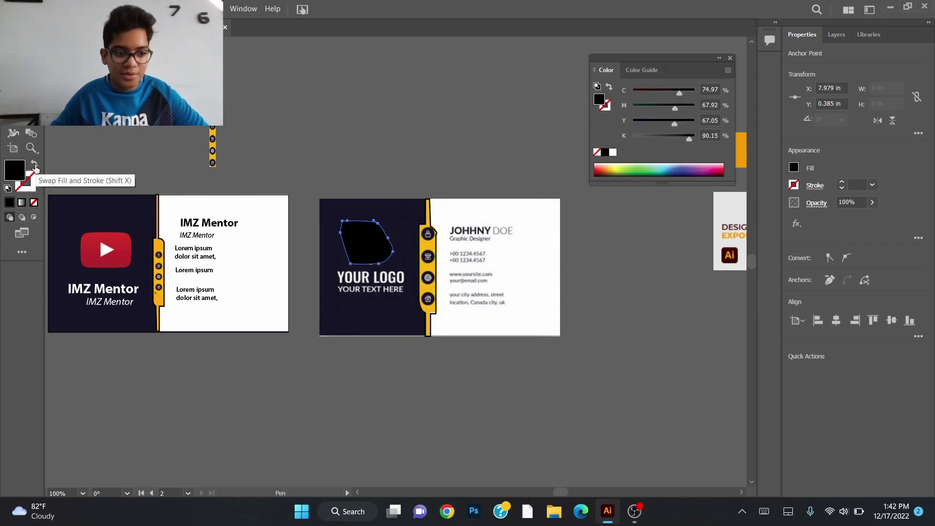
{"action": "left_click", "coordinate": [34, 165]}
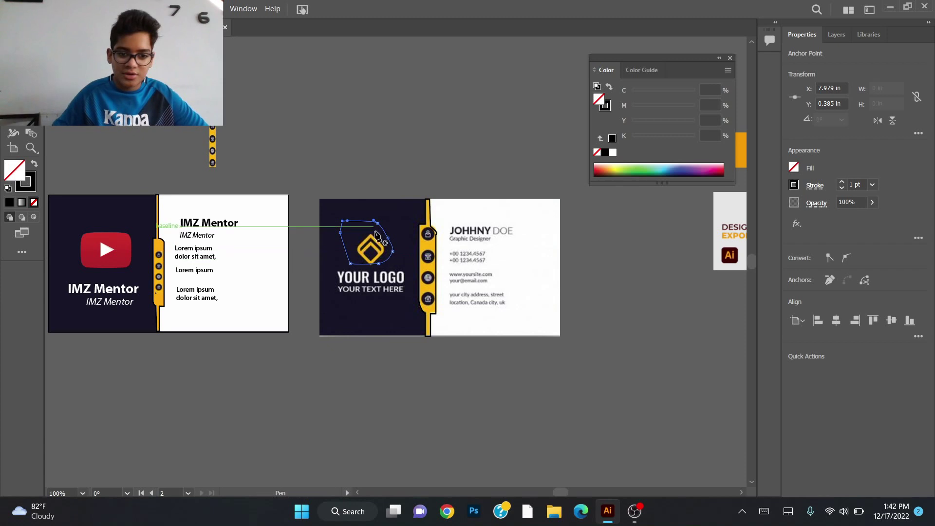
- Move the practice shape and the traced divider outline off the reference card and delete both
{"action": "key", "text": "v"}
{"action": "left_click_drag", "start_coordinate": [379, 226], "coordinate": [422, 150]}
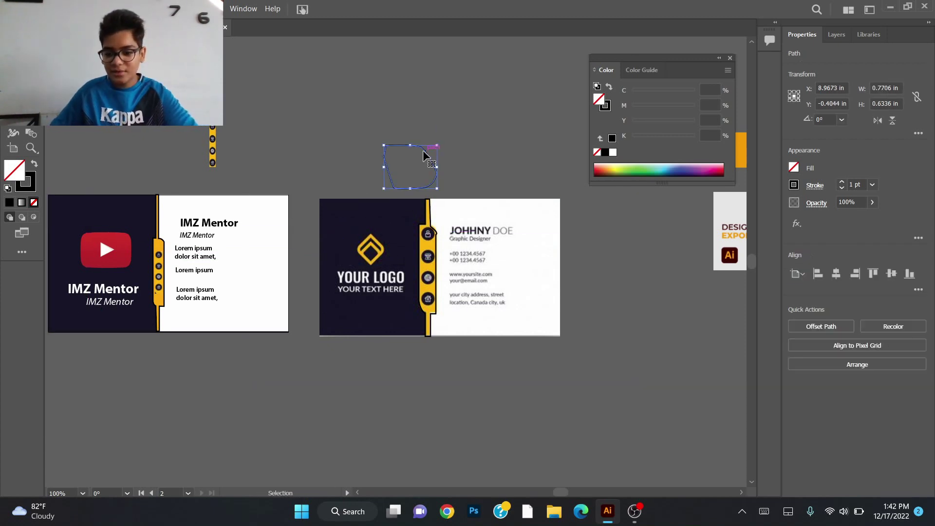
{"action": "left_click", "coordinate": [423, 150]}
{"action": "left_click_drag", "start_coordinate": [433, 231], "coordinate": [470, 165]}
{"action": "key", "text": "Delete"}
{"action": "left_click_drag", "start_coordinate": [64, 223], "coordinate": [431, 261]}
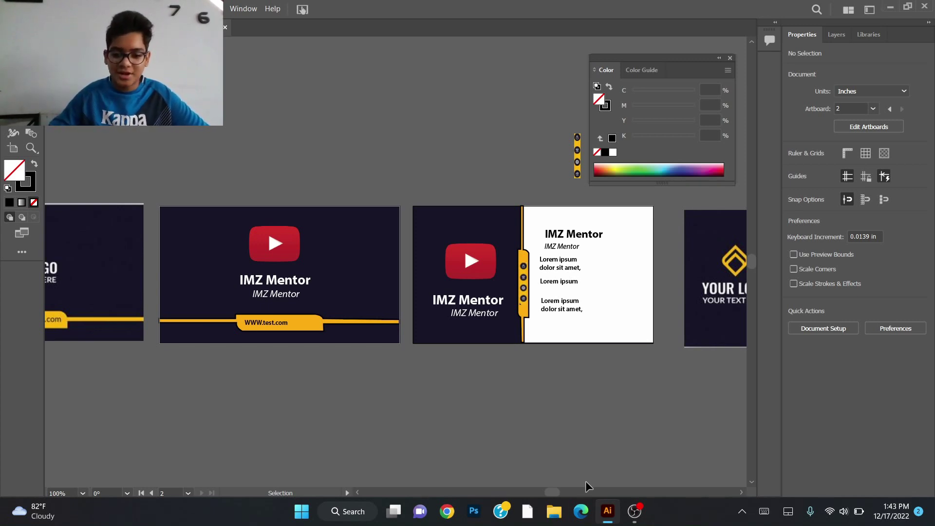
- Switch to Microsoft Edge, search the web for "free pik" and open the Freepik site
{"action": "left_click", "coordinate": [581, 512]}
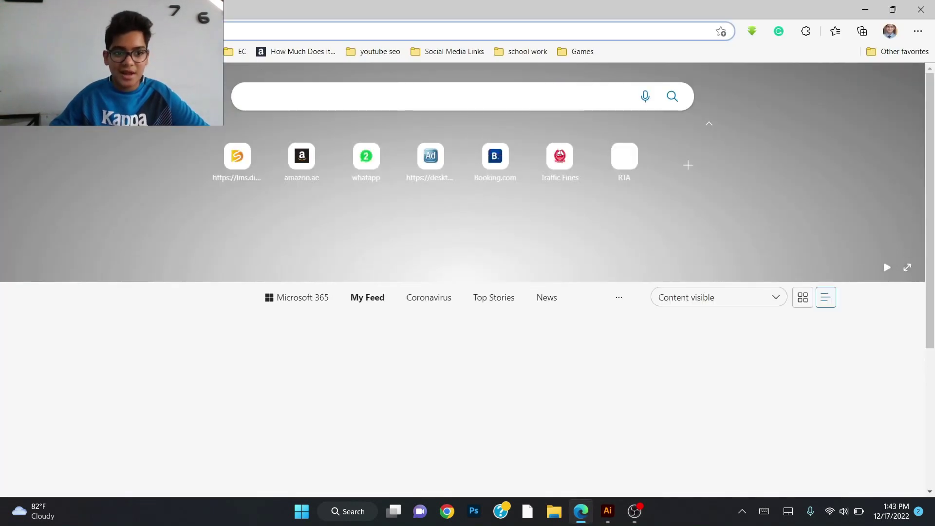
{"action": "type", "text": "Free"}
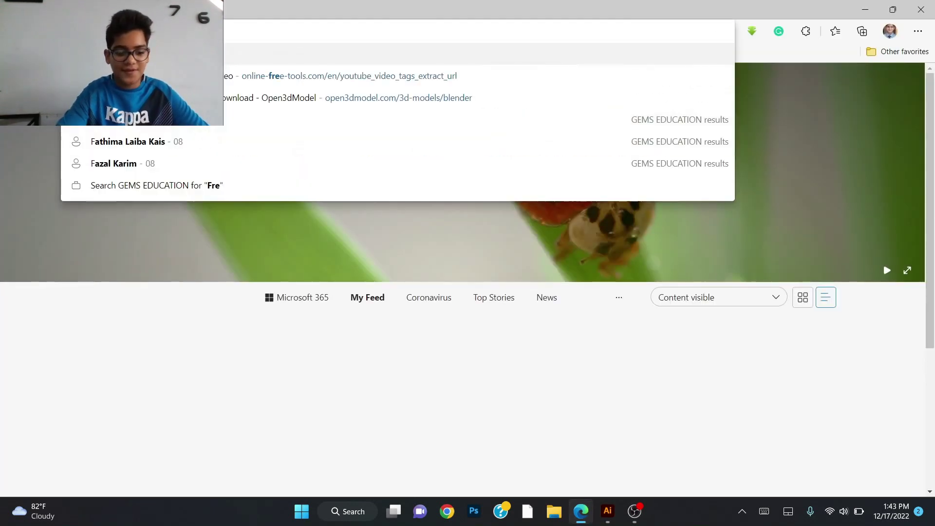
{"action": "key", "text": "Return"}
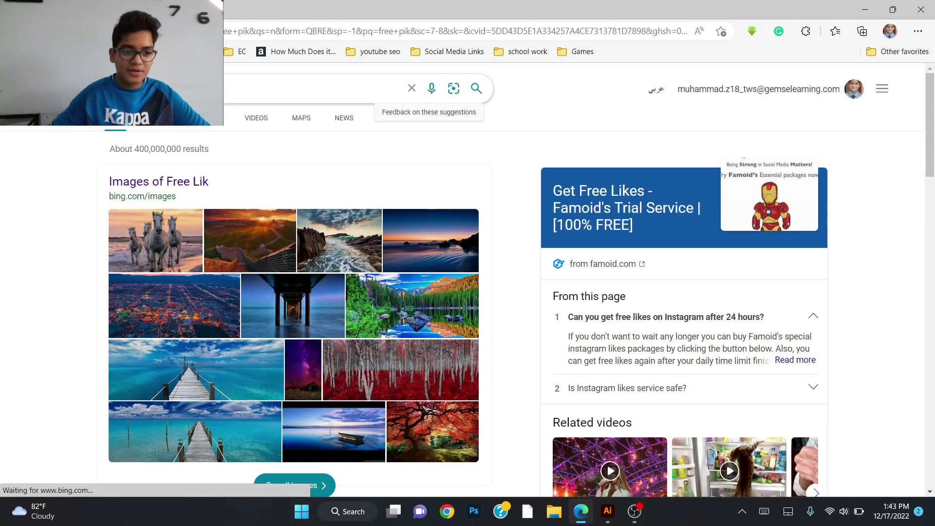
{"action": "left_click", "coordinate": [235, 176]}
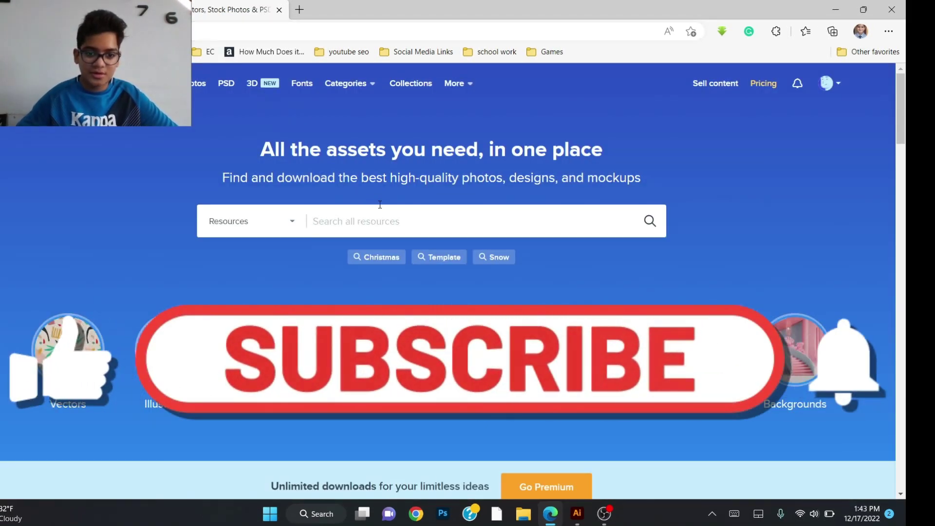
- Search Freepik's resources for "Business card mockups"
{"action": "left_click", "coordinate": [380, 205]}
{"action": "type", "text": "Bus"}
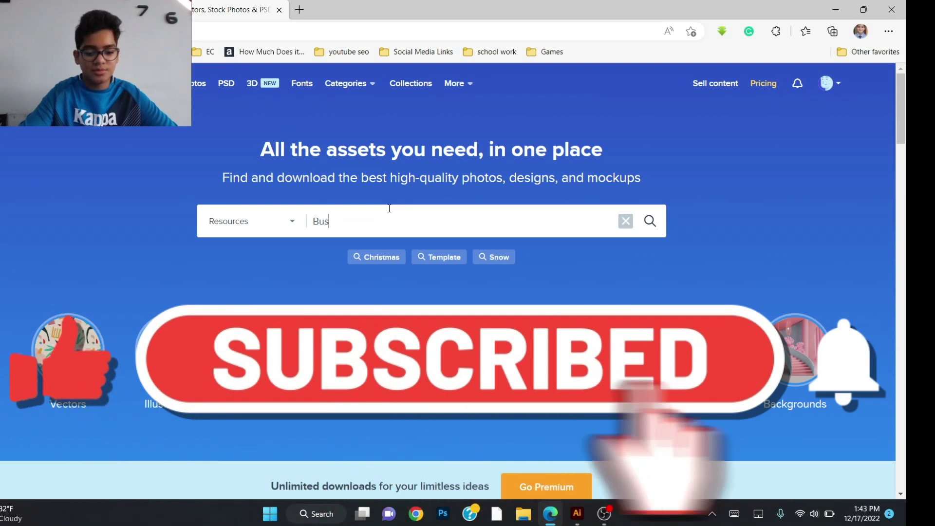
{"action": "type", "text": "iness card"}
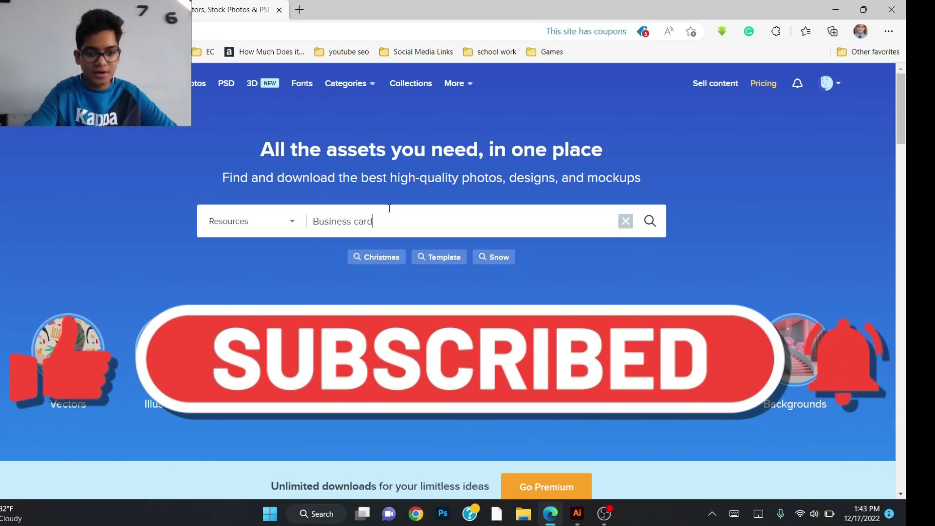
{"action": "type", "text": " mockups"}
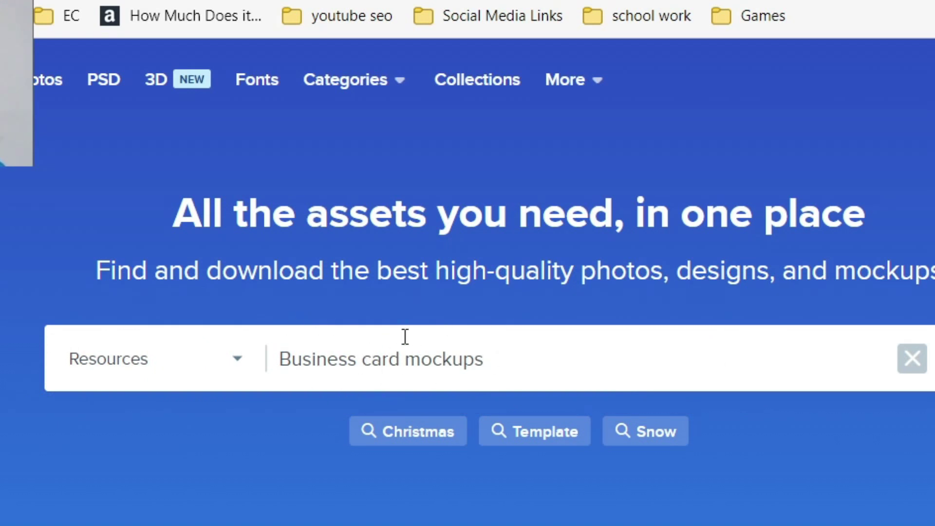
{"action": "key", "text": "Return"}
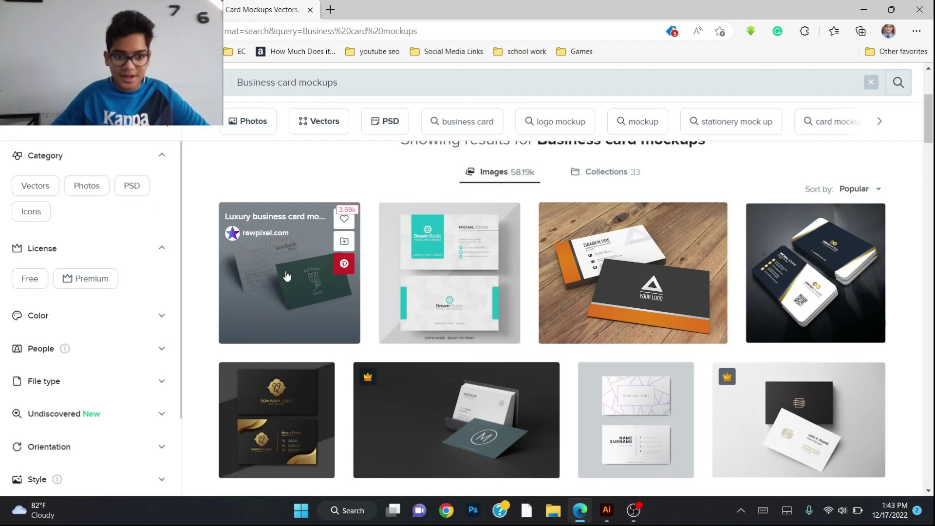
- Filter the business card mockups to PSD files and browse the filtered designs
{"action": "scroll", "coordinate": [286, 276], "scroll_direction": "up", "scroll_amount": 3}
{"action": "left_click", "coordinate": [380, 223]}
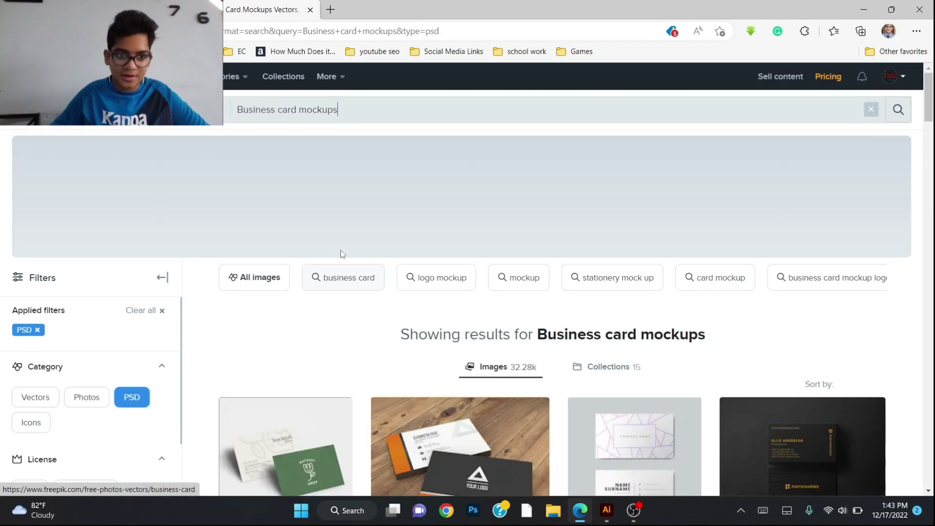
{"action": "scroll", "coordinate": [431, 301], "scroll_direction": "down", "scroll_amount": 3}
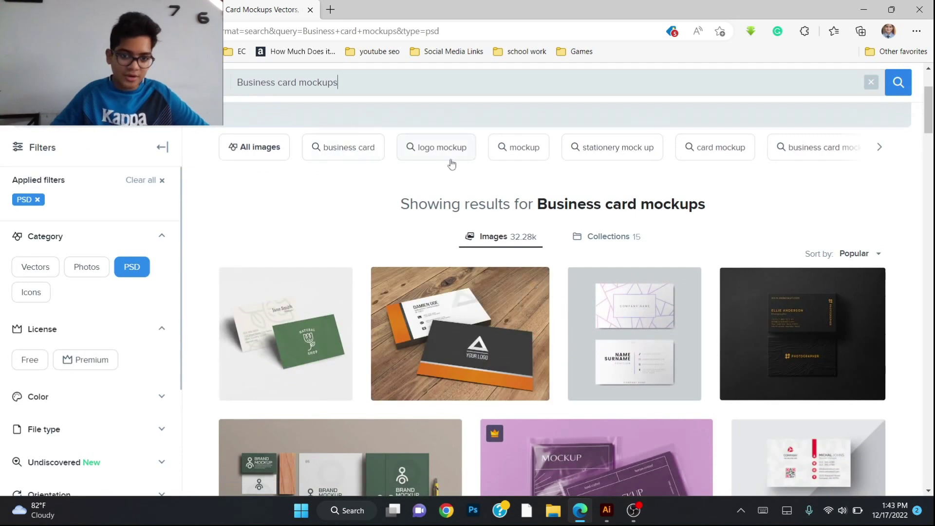
{"action": "scroll", "coordinate": [456, 251], "scroll_direction": "down", "scroll_amount": 1}
{"action": "scroll", "coordinate": [438, 263], "scroll_direction": "down", "scroll_amount": 1}
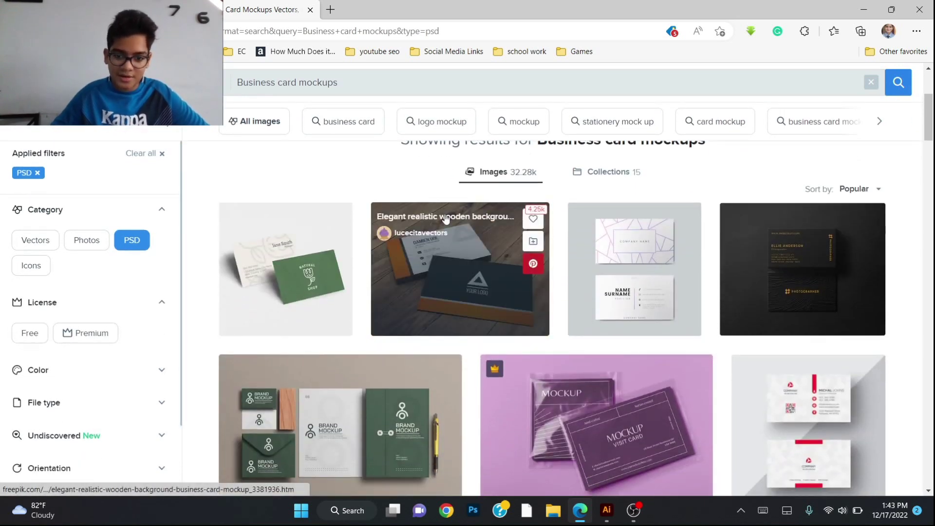
{"action": "scroll", "coordinate": [516, 331], "scroll_direction": "down", "scroll_amount": 2}
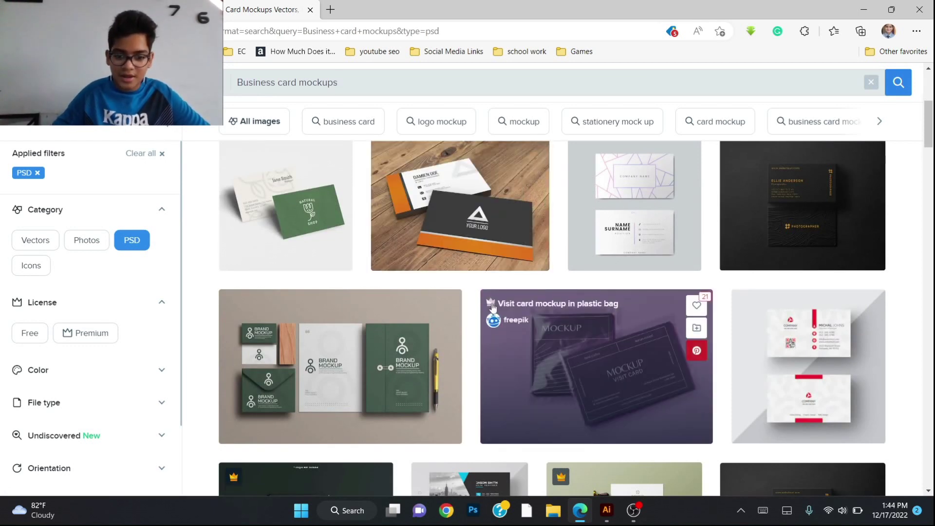
{"action": "scroll", "coordinate": [479, 287], "scroll_direction": "up", "scroll_amount": 4}
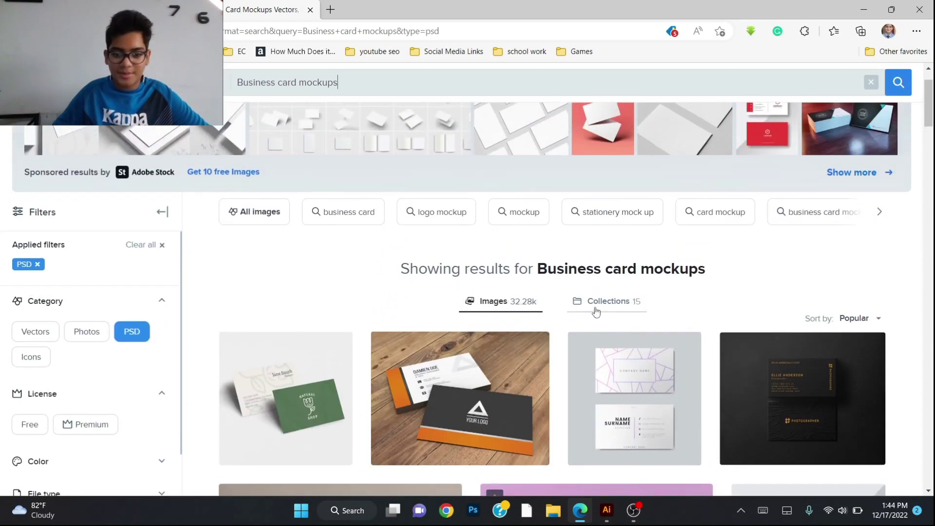
{"action": "scroll", "coordinate": [524, 294], "scroll_direction": "down", "scroll_amount": 2}
{"action": "scroll", "coordinate": [524, 295], "scroll_direction": "down", "scroll_amount": 1}
- Download the free luxury business card mockup with the green and cream cards, and check its progress in the browser's downloads list
{"action": "left_click", "coordinate": [301, 258]}
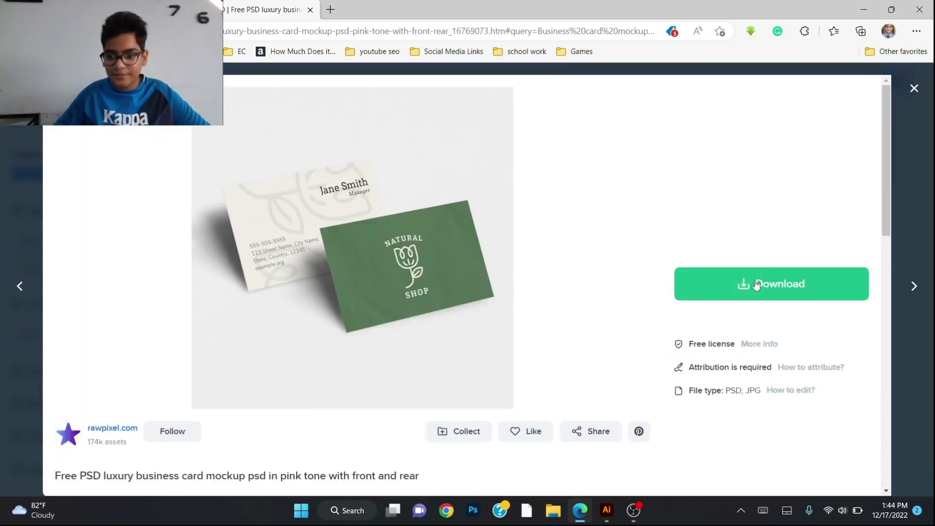
{"action": "left_click", "coordinate": [757, 285]}
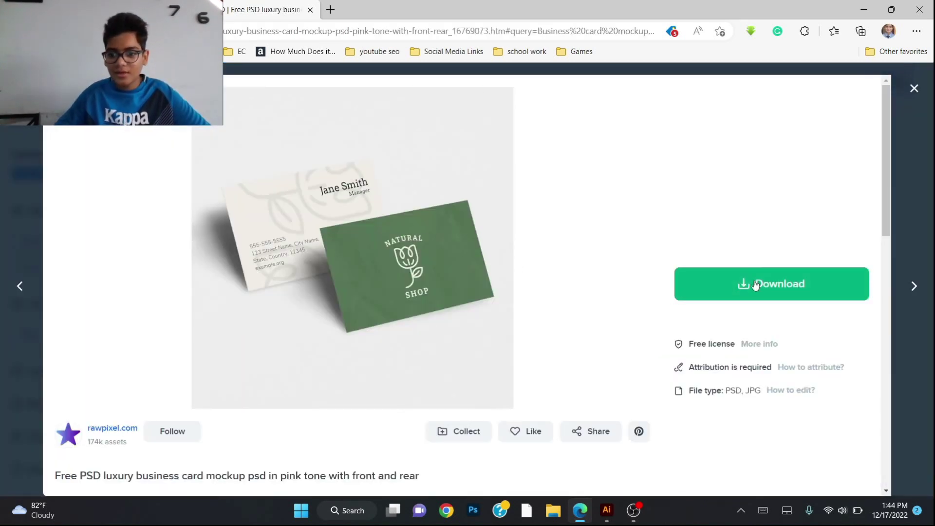
{"action": "left_click", "coordinate": [794, 451]}
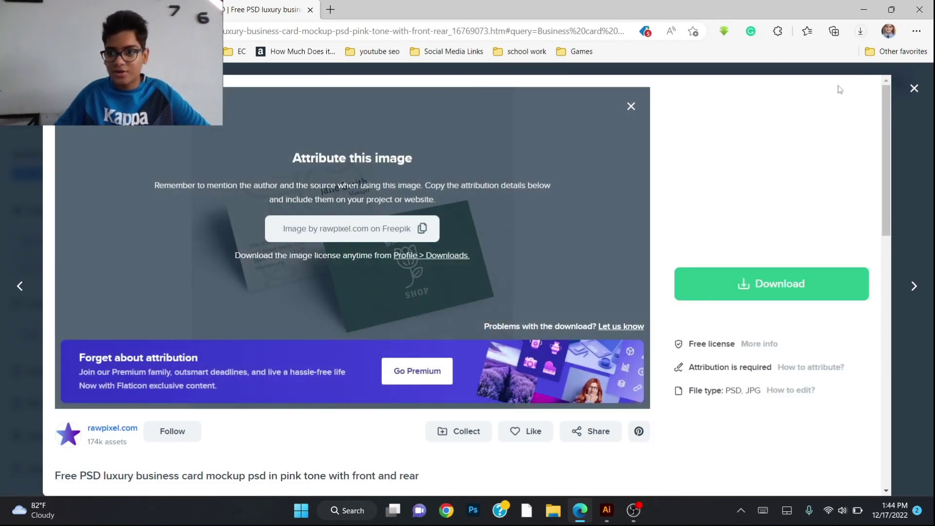
{"action": "left_click", "coordinate": [861, 30]}
{"action": "left_click", "coordinate": [748, 208]}
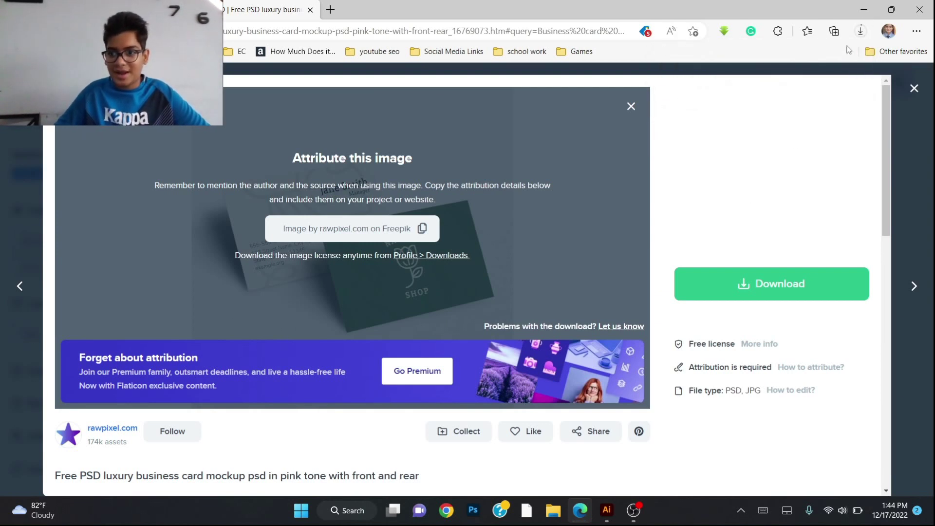
{"action": "left_click", "coordinate": [860, 31]}
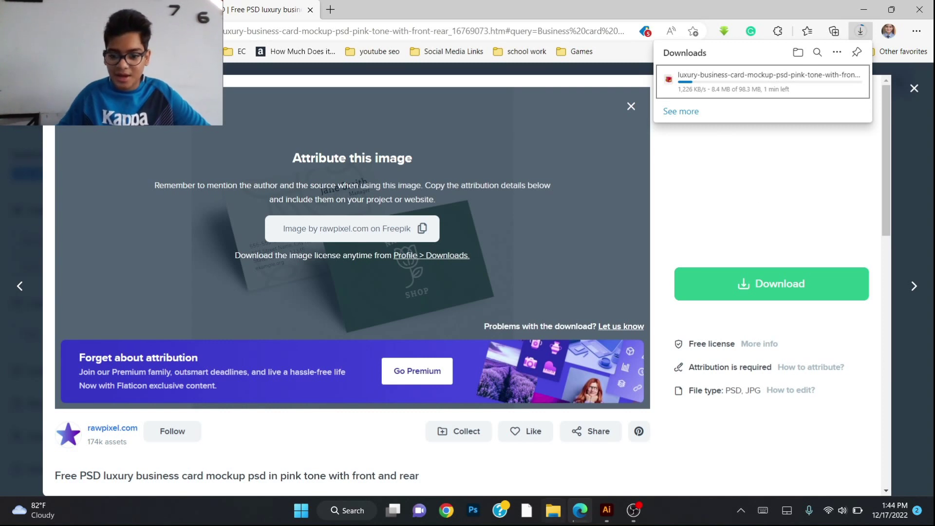
- Switch to Illustrator and give the front card's dark background rectangle a white 2 pt stroke
{"action": "left_click", "coordinate": [607, 510]}
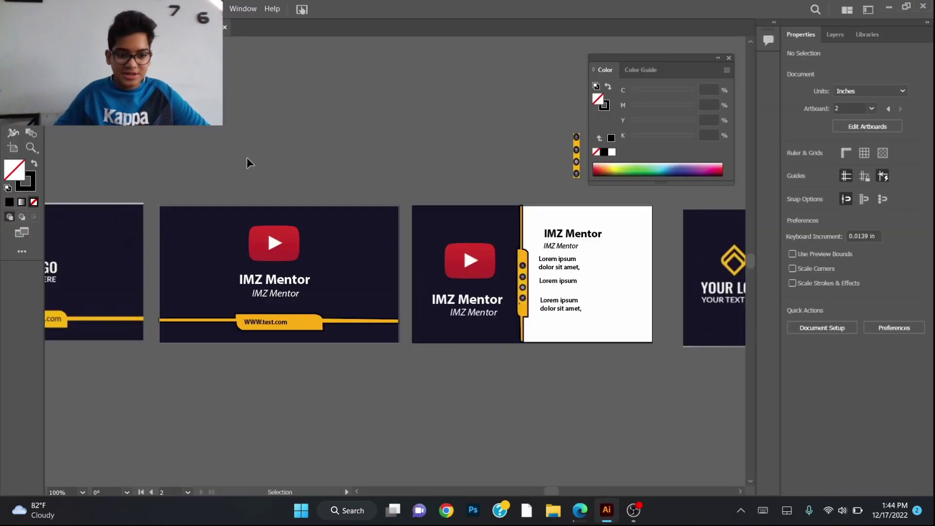
{"action": "left_click_drag", "start_coordinate": [281, 152], "coordinate": [309, 147]}
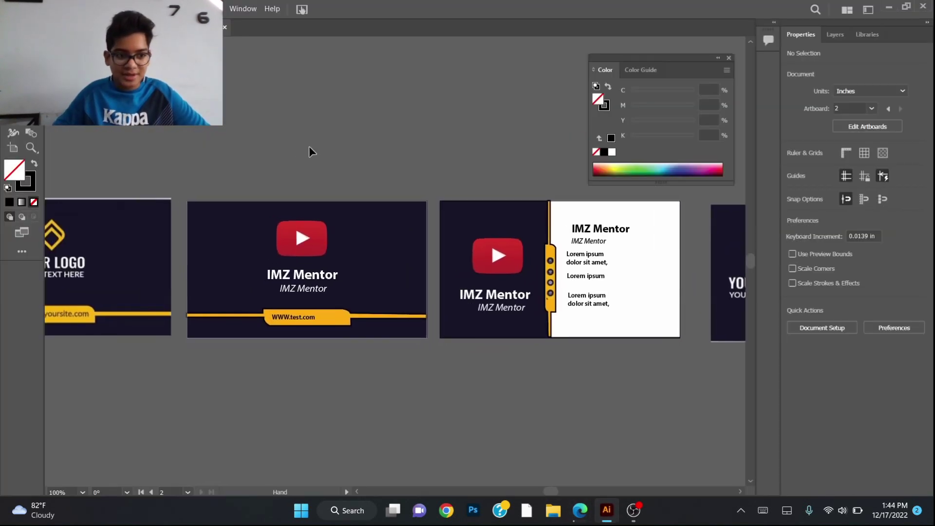
{"action": "left_click", "coordinate": [249, 223]}
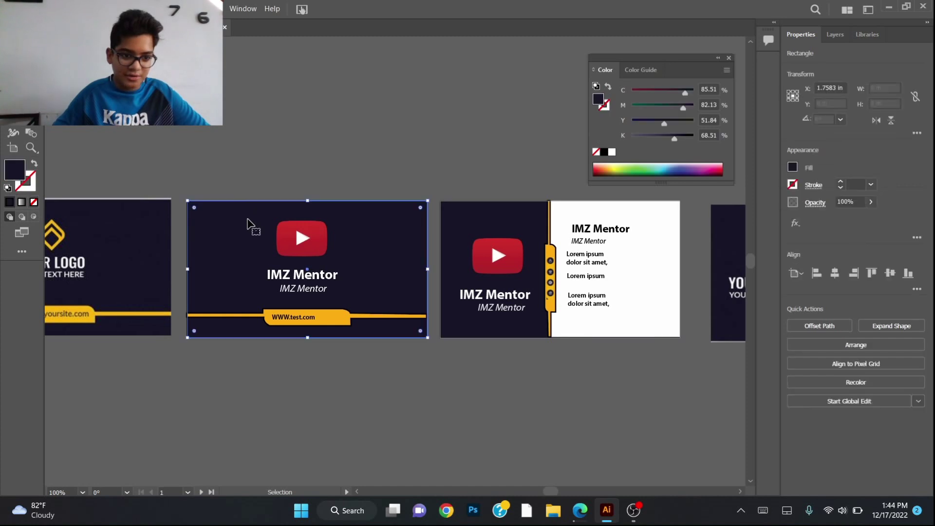
{"action": "left_click", "coordinate": [33, 166]}
{"action": "left_click", "coordinate": [34, 167]}
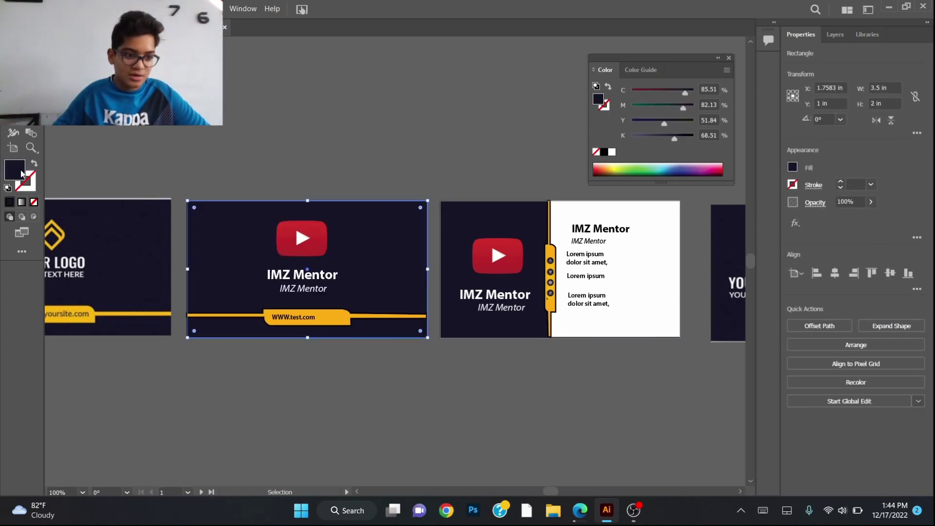
{"action": "double_click", "coordinate": [30, 182]}
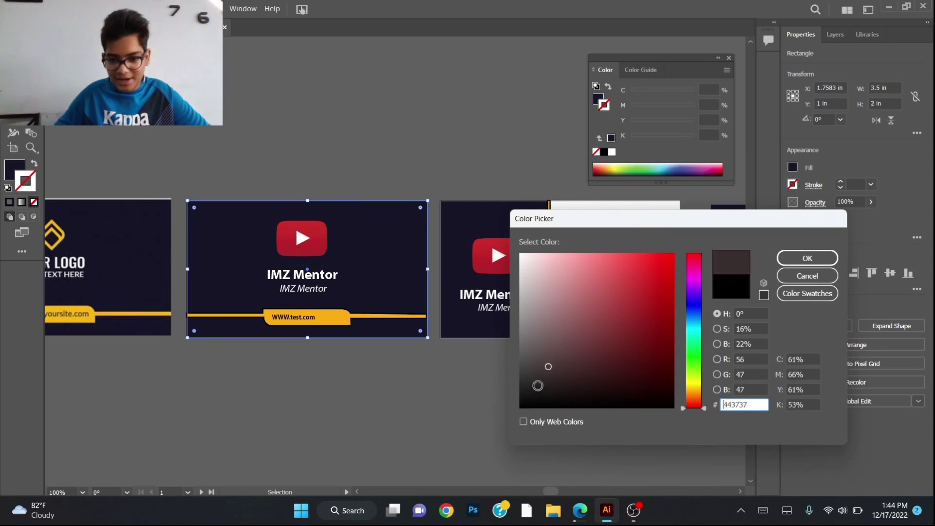
{"action": "left_click", "coordinate": [808, 258]}
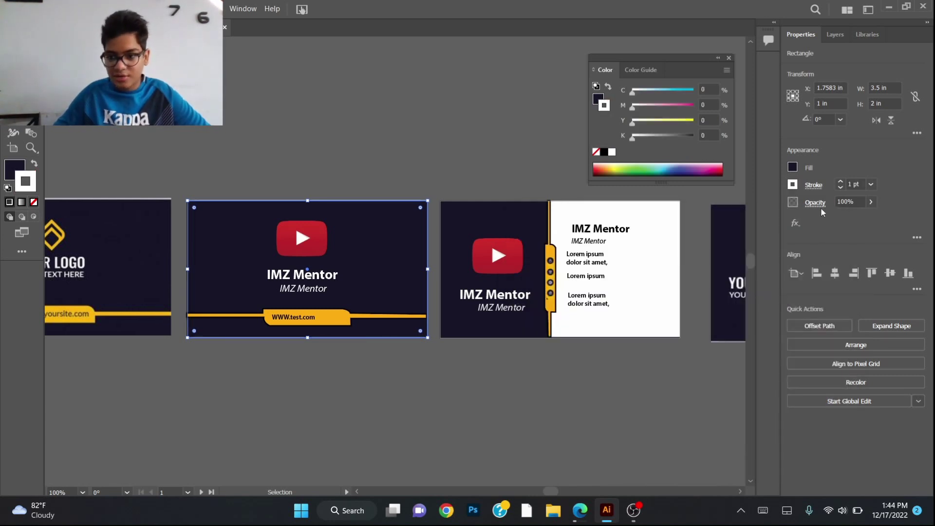
{"action": "left_click", "coordinate": [841, 181]}
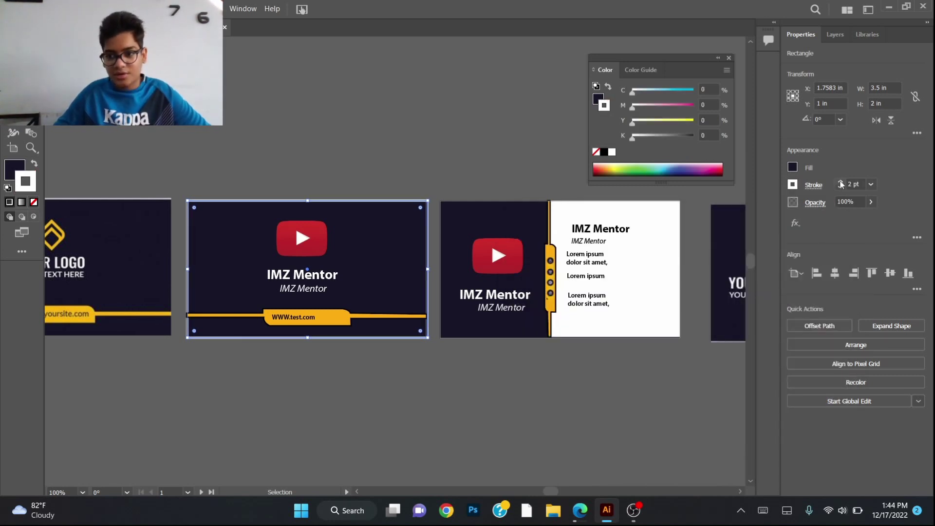
{"action": "left_click", "coordinate": [470, 157]}
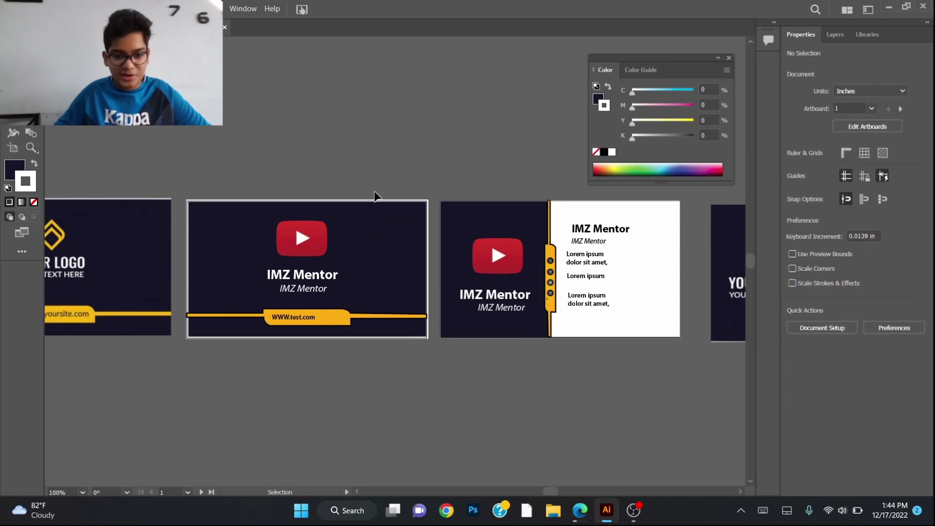
{"action": "left_click", "coordinate": [413, 207]}
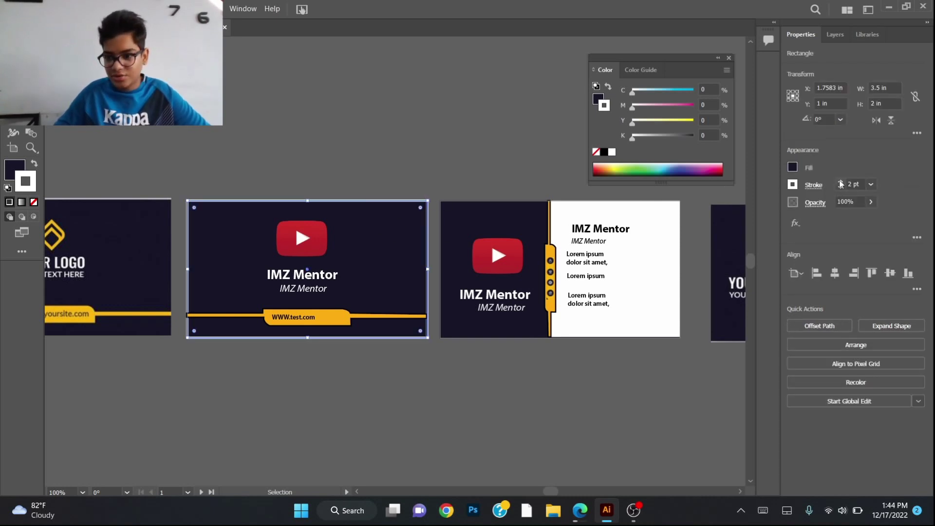
{"action": "left_click", "coordinate": [478, 168]}
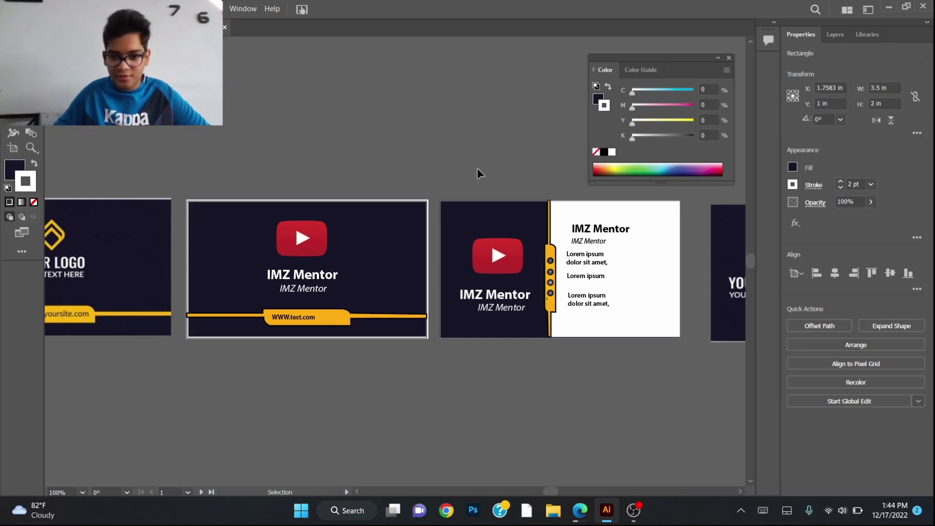
- Add a white 1 pt stroke to the back card's full-size dark background rectangle
{"action": "scroll", "coordinate": [517, 162], "scroll_direction": "right", "scroll_amount": 3}
{"action": "left_click", "coordinate": [403, 210]}
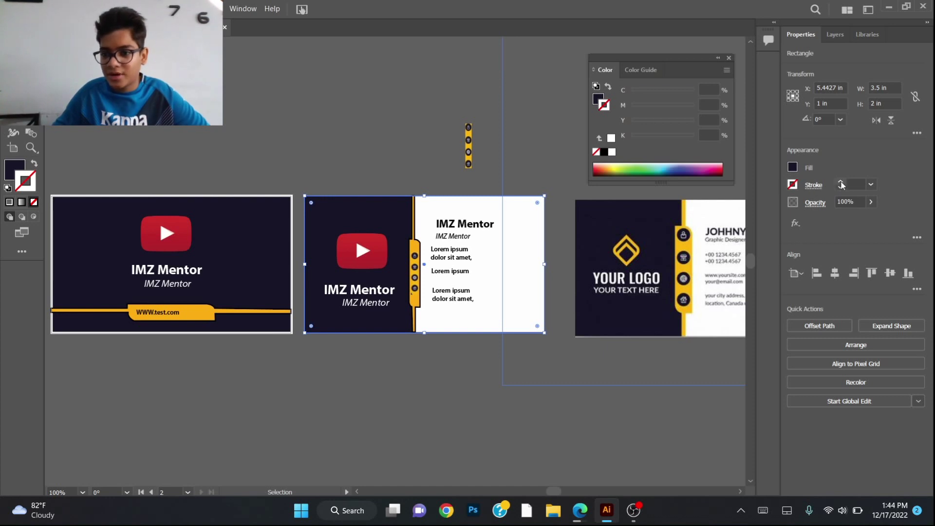
{"action": "left_click", "coordinate": [841, 184]}
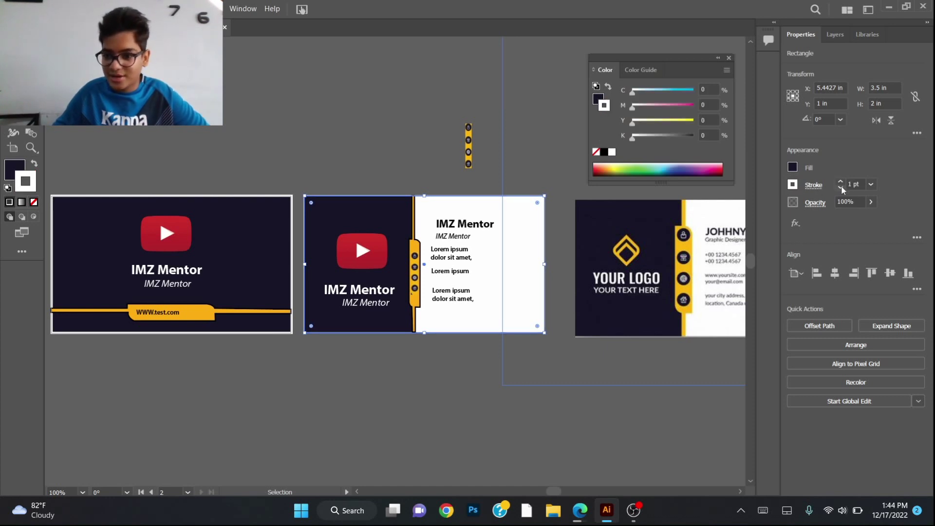
{"action": "left_click", "coordinate": [394, 124]}
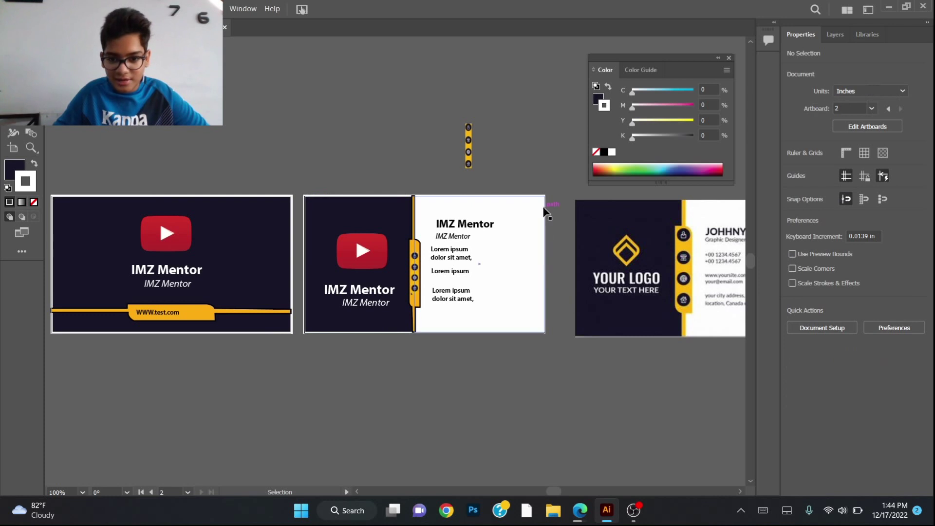
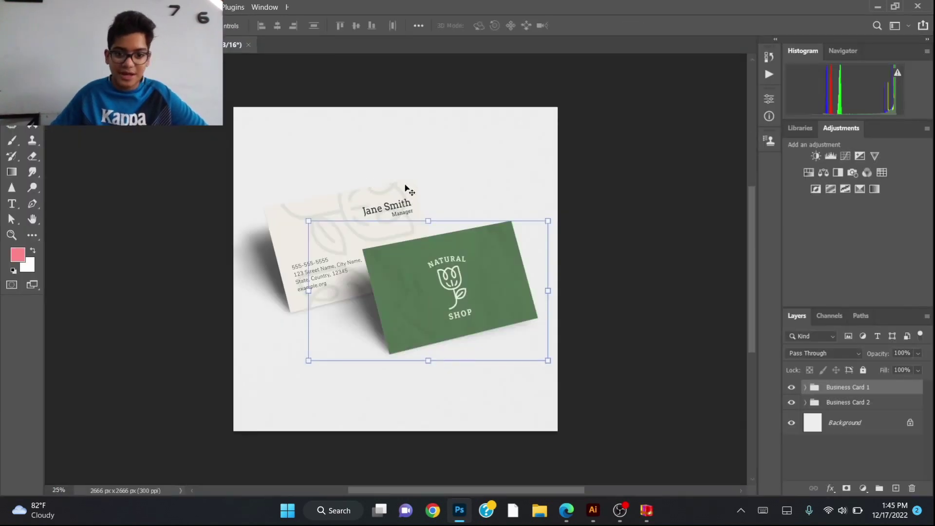
- Switch to Illustrator and capture a screen snip of the front card artwork to the clipboard
{"action": "left_click", "coordinate": [601, 174]}
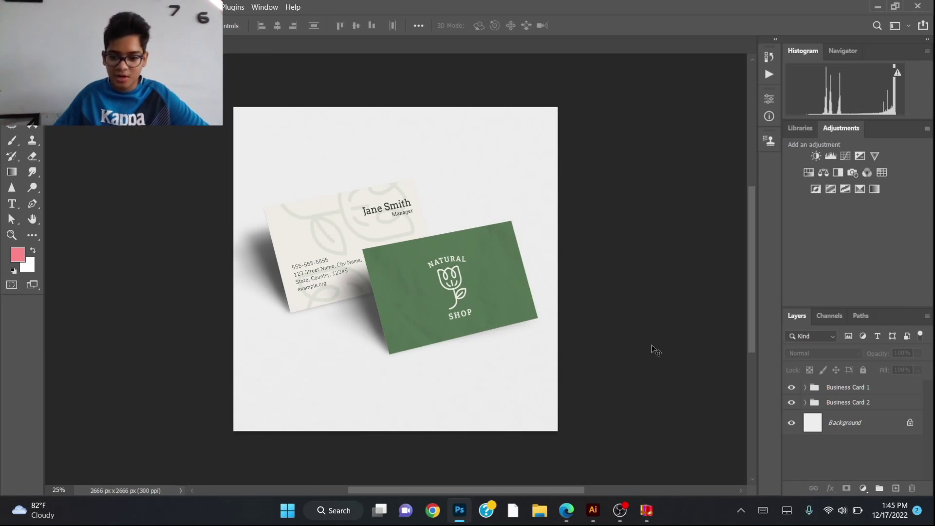
{"action": "left_click", "coordinate": [593, 510]}
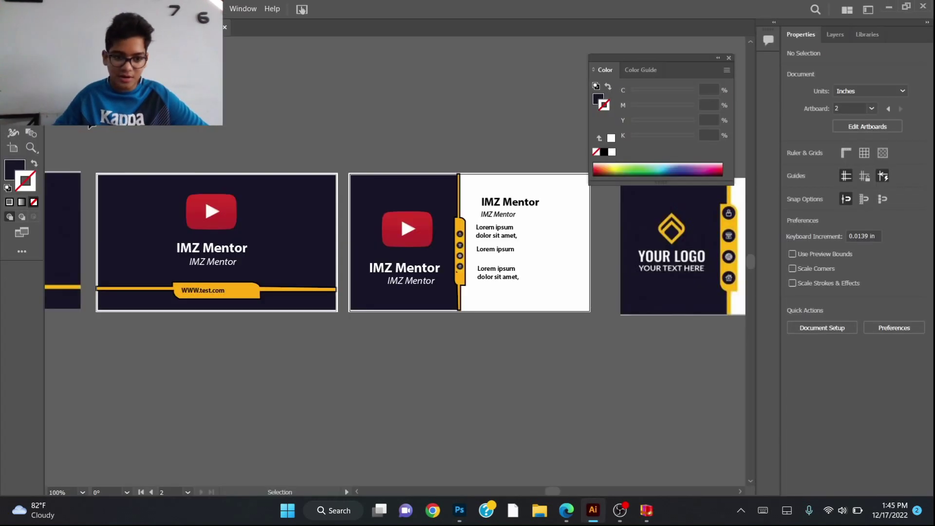
{"action": "left_click_drag", "start_coordinate": [177, 126], "coordinate": [298, 128]}
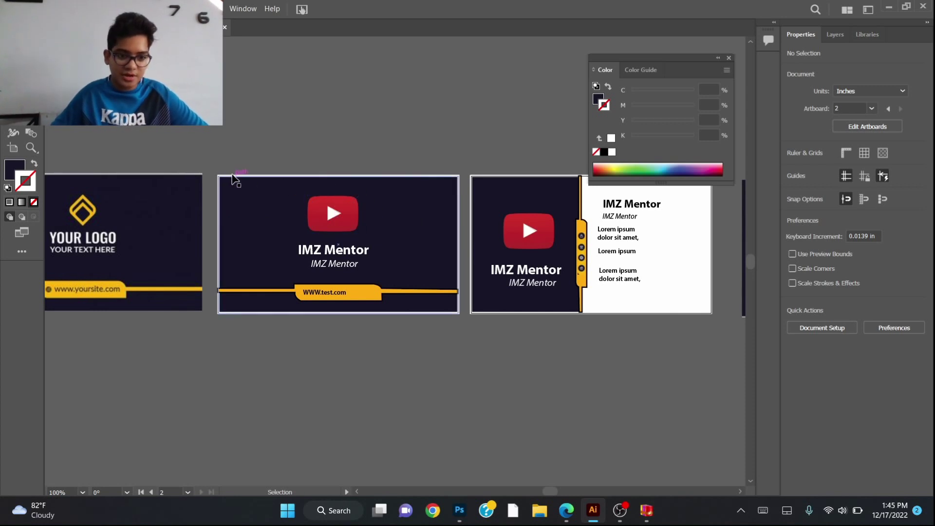
{"action": "key", "text": "super+shift+s"}
{"action": "left_click_drag", "start_coordinate": [216, 174], "coordinate": [460, 315]}
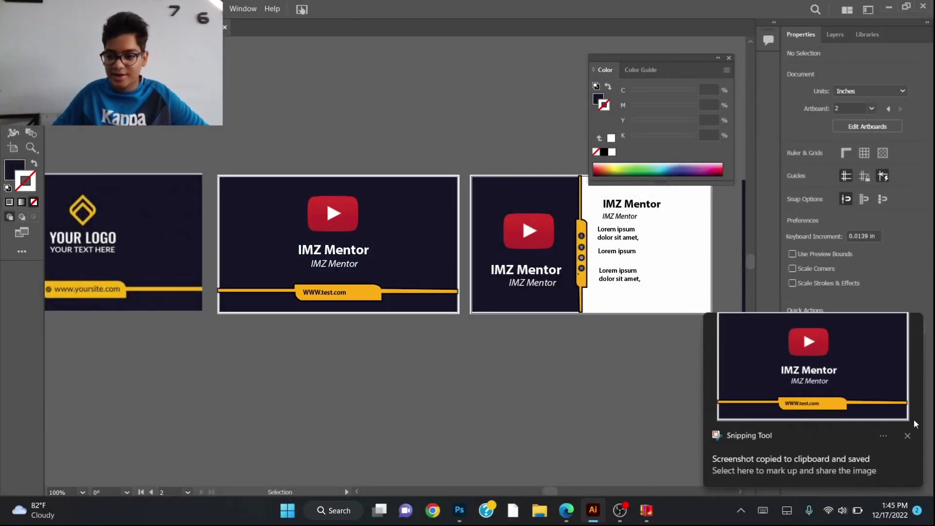
{"action": "left_click", "coordinate": [908, 436]}
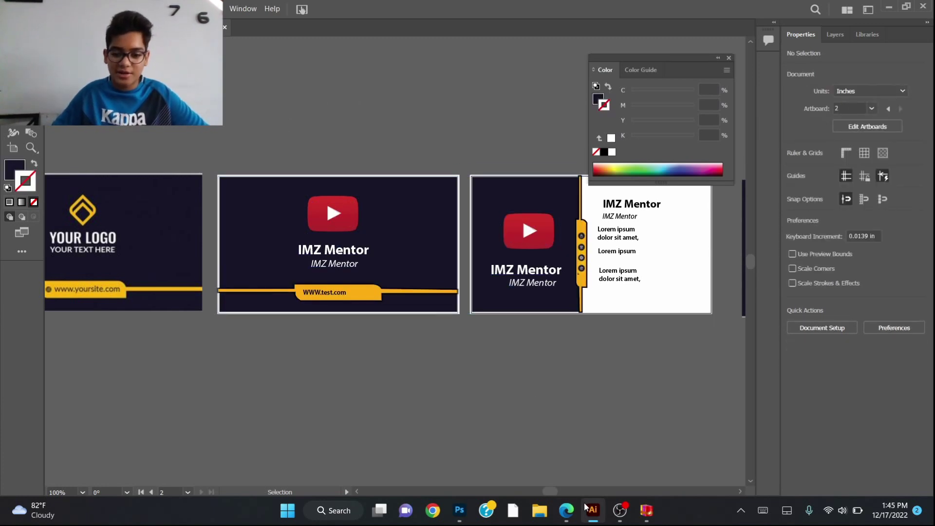
- Switch to Photoshop and open the contents of Business Card 1's [YOUR IMAGE HERE] smart object
{"action": "left_click", "coordinate": [566, 510]}
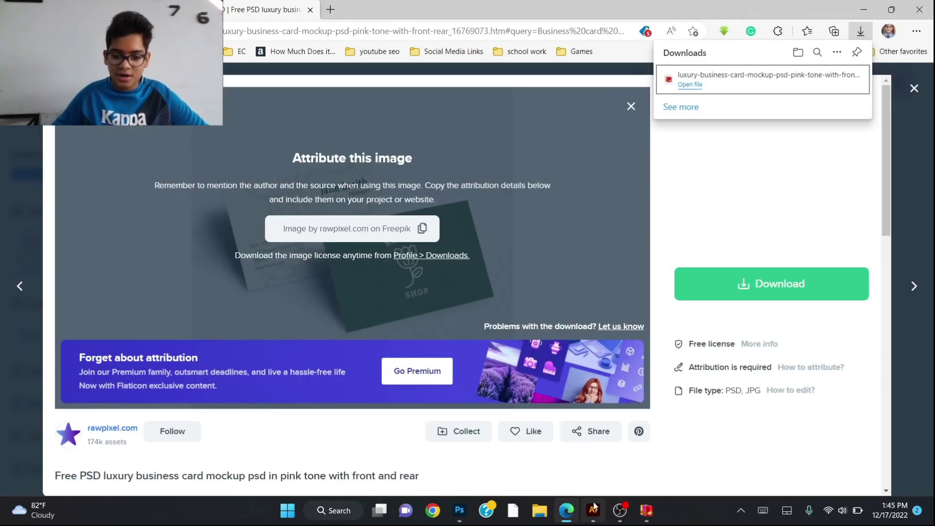
{"action": "left_click", "coordinate": [460, 510]}
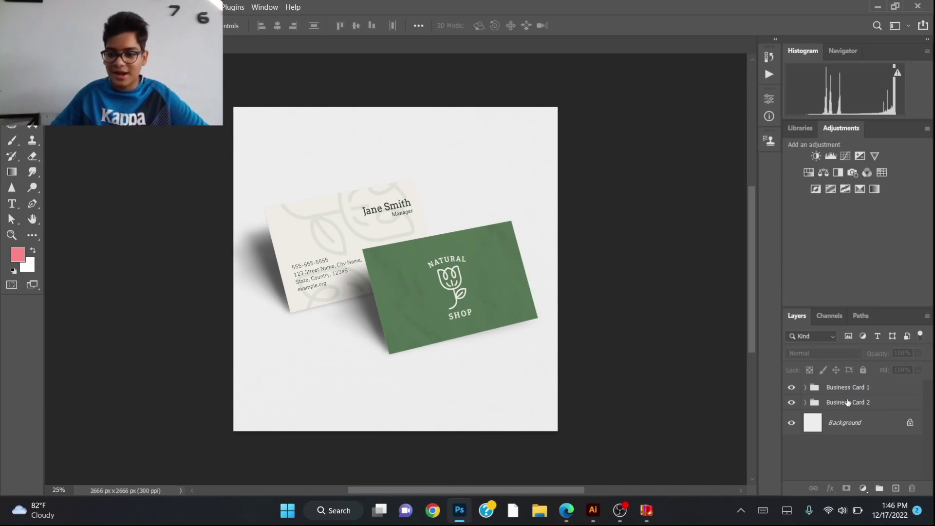
{"action": "left_click", "coordinate": [429, 283]}
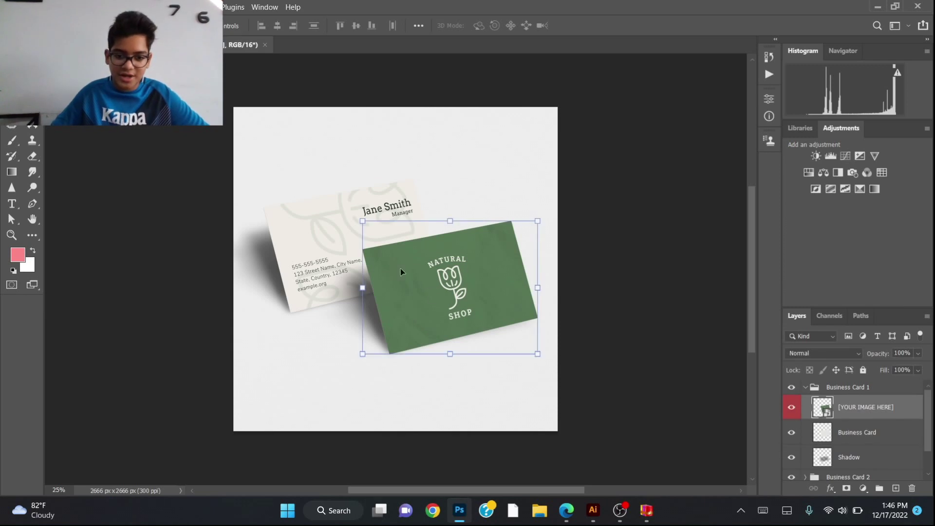
{"action": "left_click", "coordinate": [654, 353]}
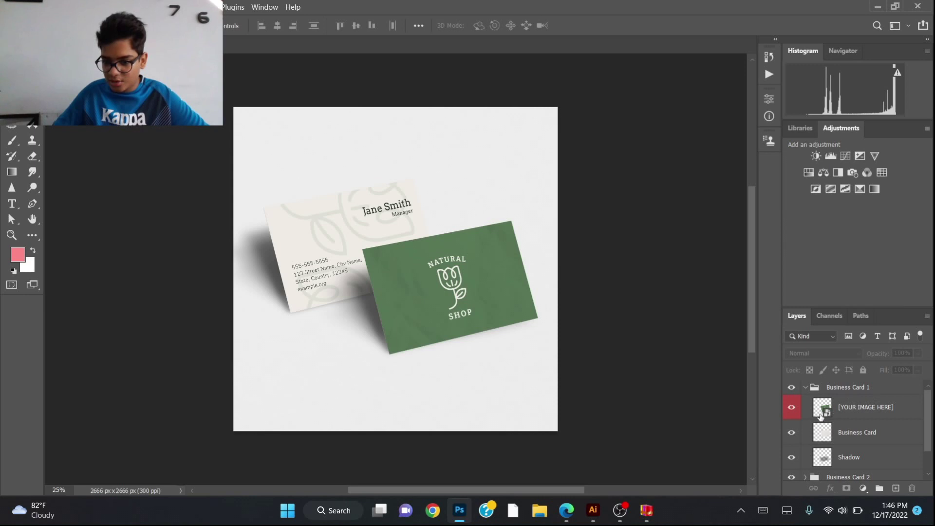
{"action": "double_click", "coordinate": [823, 408]}
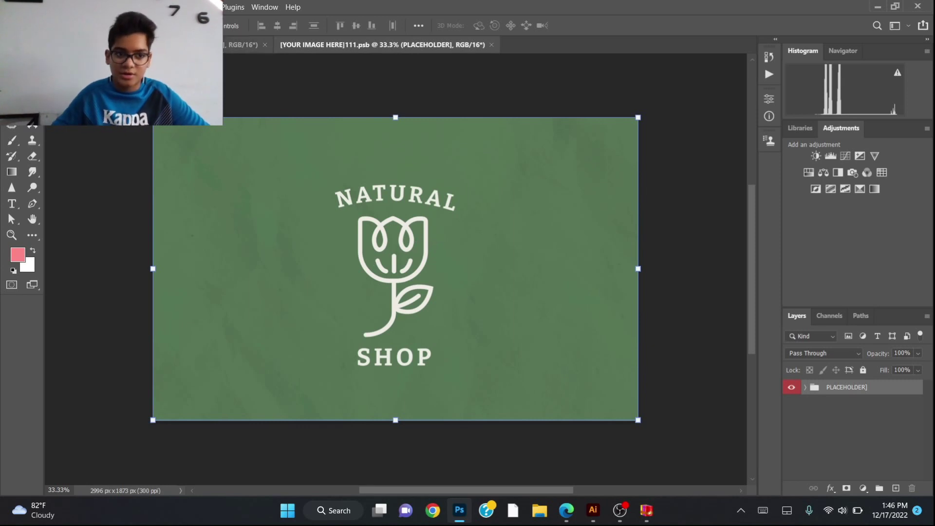
{"action": "left_click", "coordinate": [243, 44]}
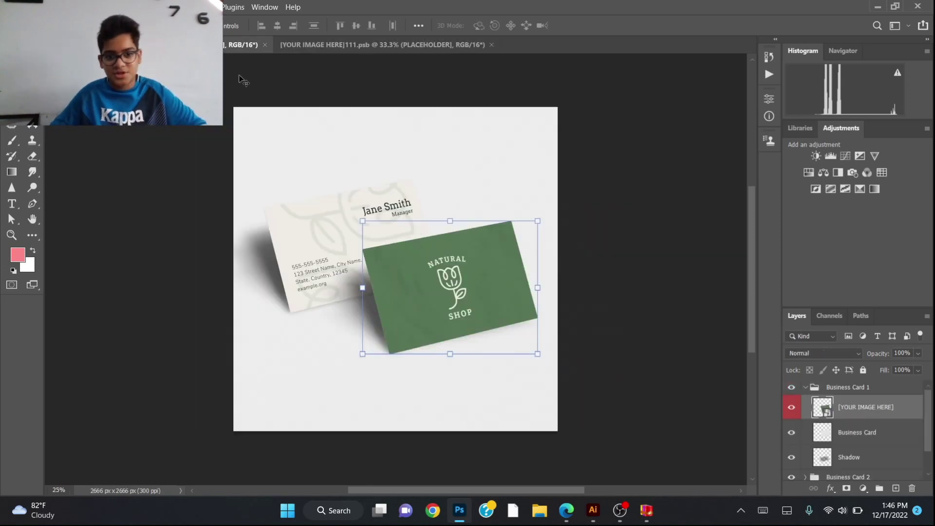
{"action": "left_click", "coordinate": [355, 44]}
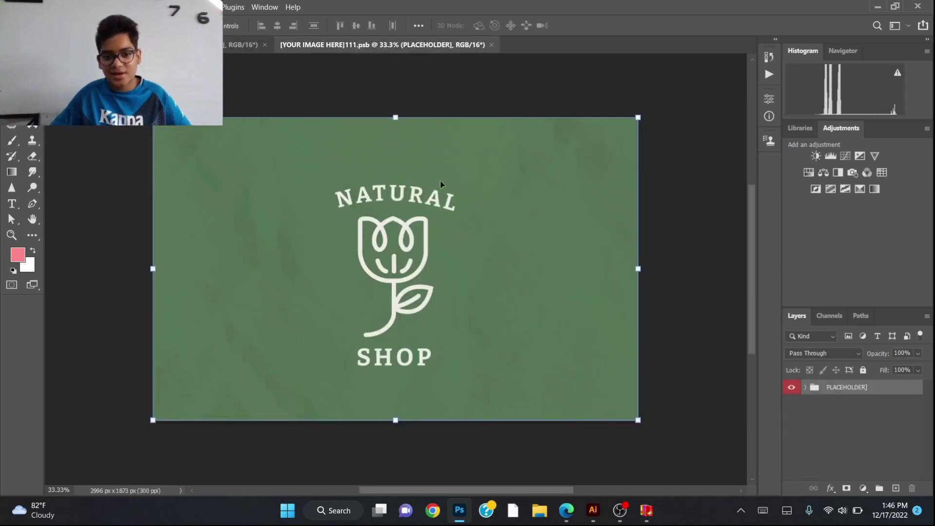
- Hide the PLACEHOLDER] group and paste the captured front card into the smart object
{"action": "left_click", "coordinate": [791, 389]}
{"action": "key", "text": "ctrl+v"}
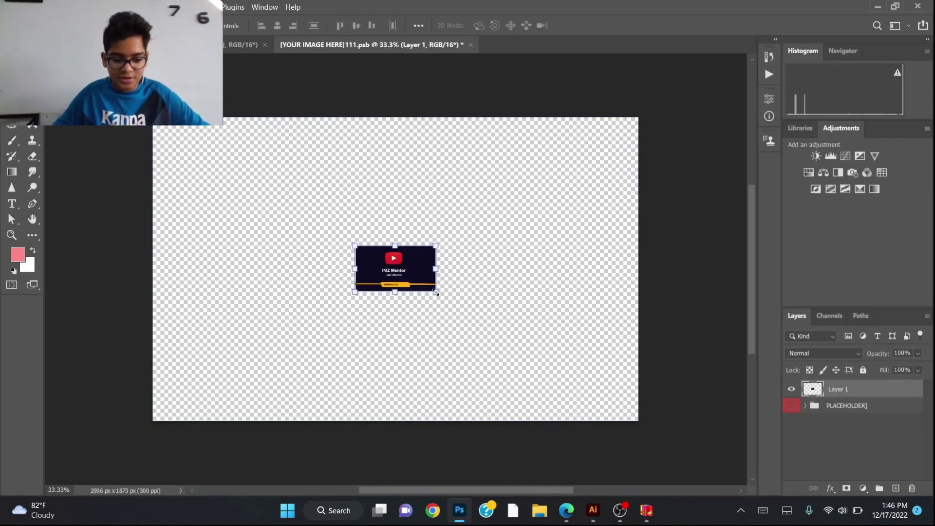
{"action": "left_click_drag", "start_coordinate": [437, 293], "coordinate": [638, 420]}
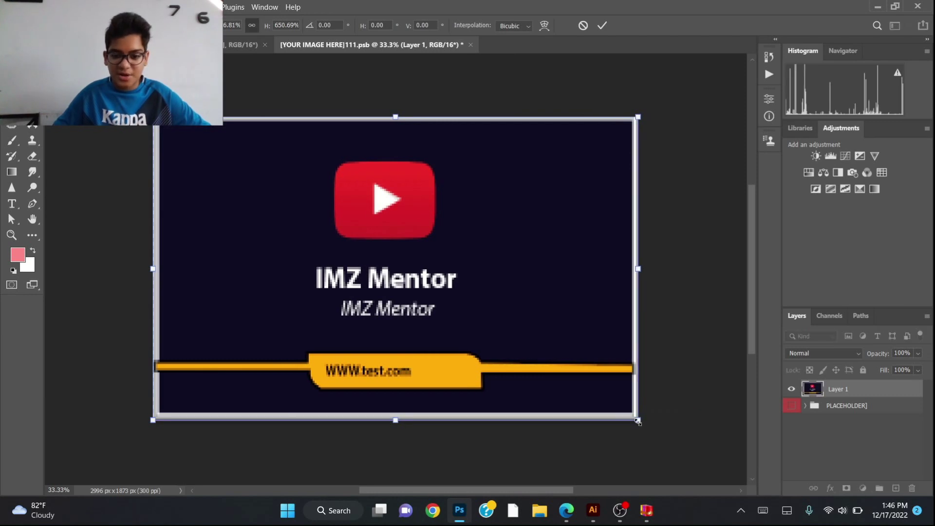
{"action": "left_click", "coordinate": [602, 25]}
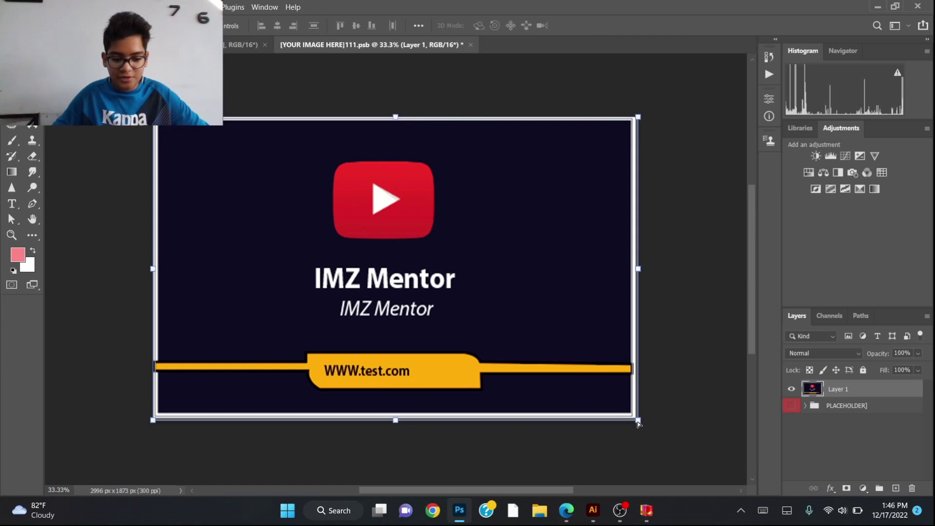
{"action": "key", "text": "ctrl+v"}
{"action": "left_click_drag", "start_coordinate": [415, 292], "coordinate": [464, 316]}
{"action": "key", "text": "ctrl+z"}
{"action": "key", "text": "ctrl+z"}
{"action": "key", "text": "ctrl+z"}
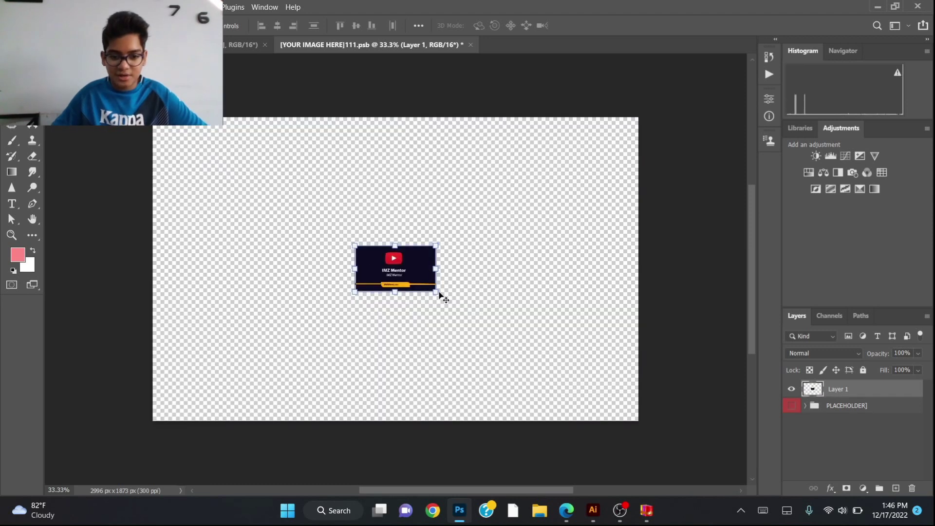
- Scale the pasted front card to fill the whole canvas, and save and close the smart object
{"action": "left_click_drag", "start_coordinate": [456, 315], "coordinate": [638, 426]}
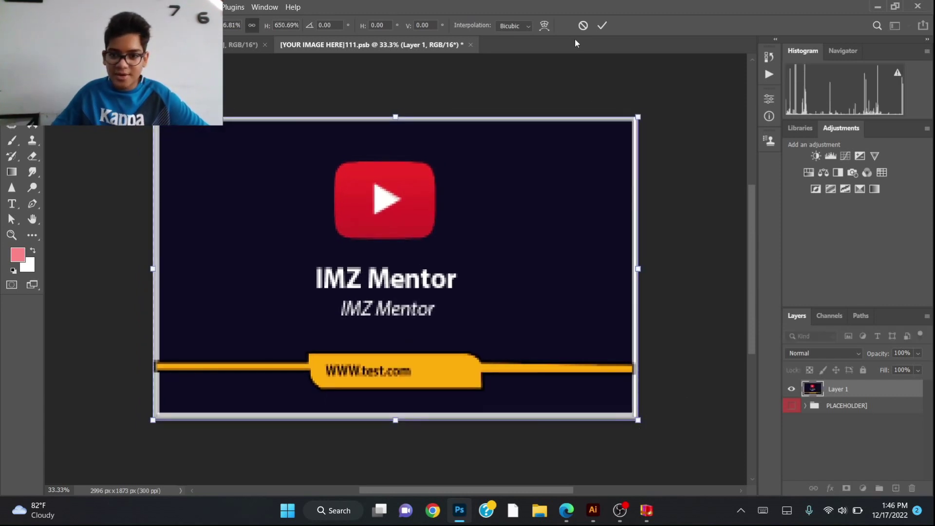
{"action": "left_click", "coordinate": [602, 26]}
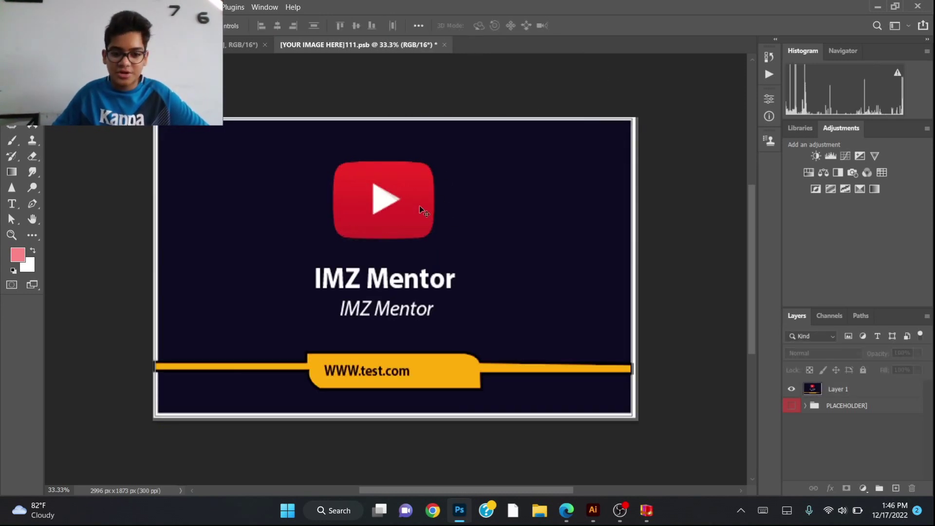
{"action": "left_click", "coordinate": [236, 47]}
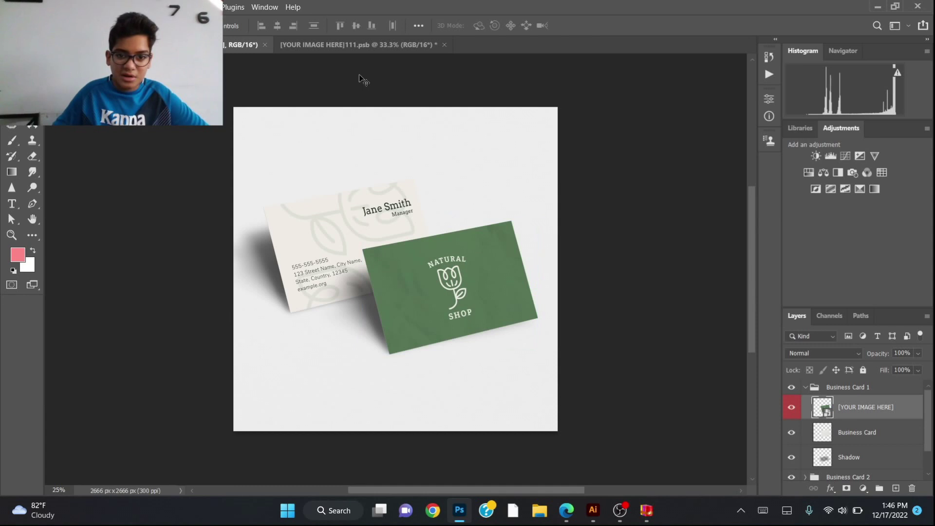
{"action": "left_click", "coordinate": [335, 47]}
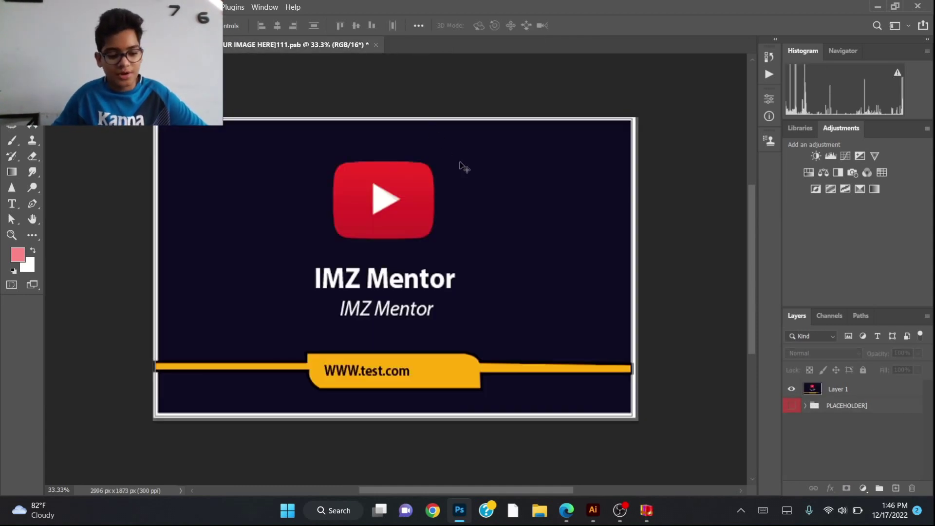
{"action": "key", "text": "ctrl+s"}
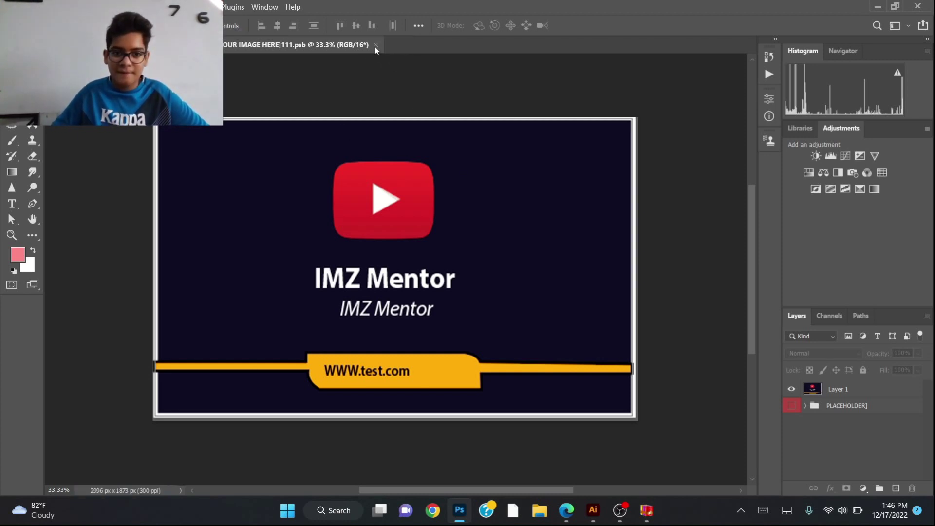
{"action": "left_click", "coordinate": [376, 44]}
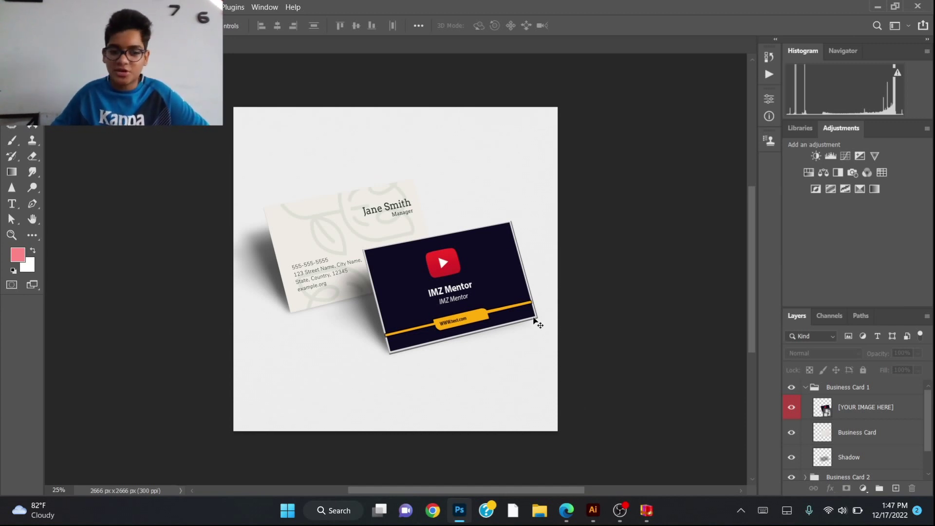
- Open the contents of Business Card 2's [YOUR IMAGE HERE] smart object and hide its PLACEHOLDER] group
{"action": "left_click", "coordinate": [336, 240]}
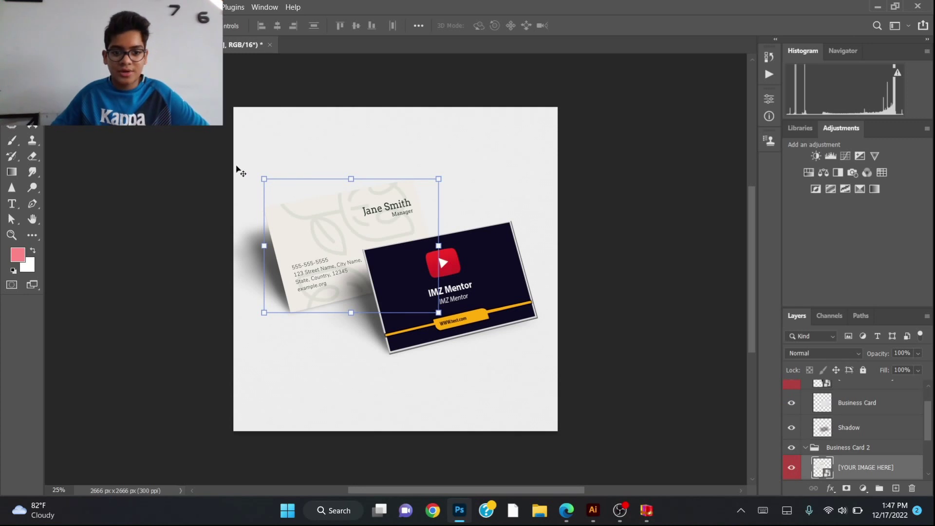
{"action": "scroll", "coordinate": [896, 437], "scroll_direction": "down", "scroll_amount": 3}
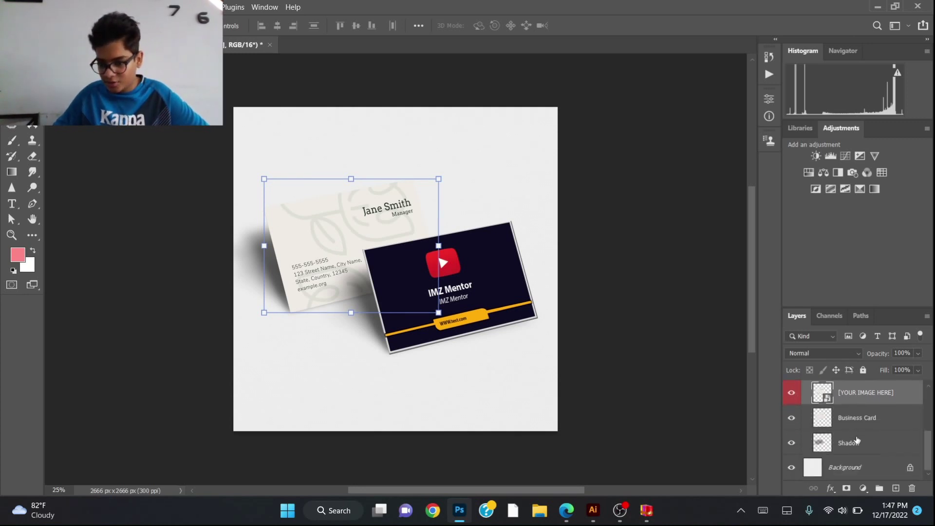
{"action": "scroll", "coordinate": [856, 441], "scroll_direction": "up", "scroll_amount": 3}
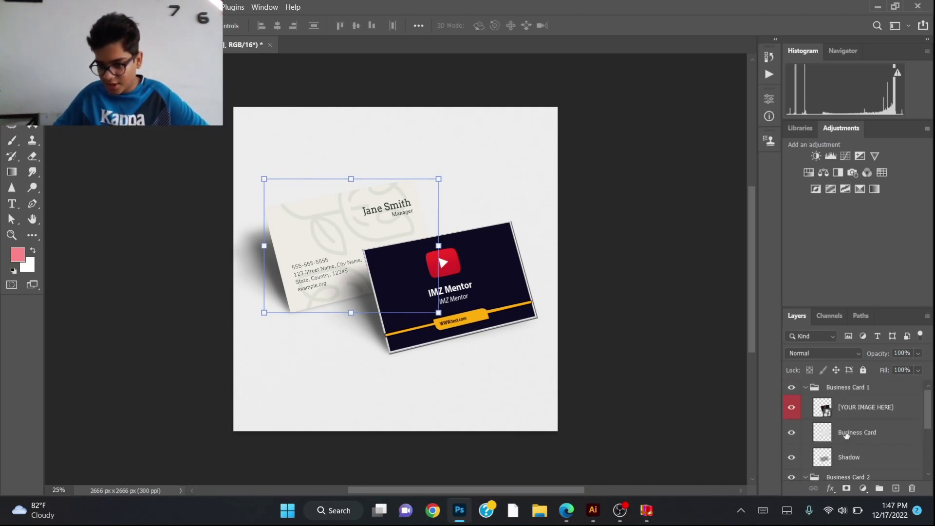
{"action": "left_click", "coordinate": [805, 388]}
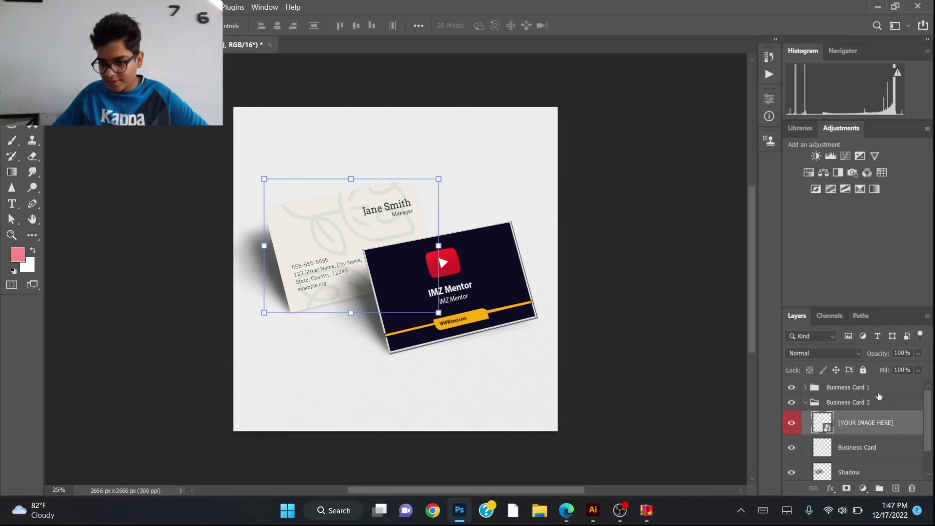
{"action": "left_click", "coordinate": [806, 403]}
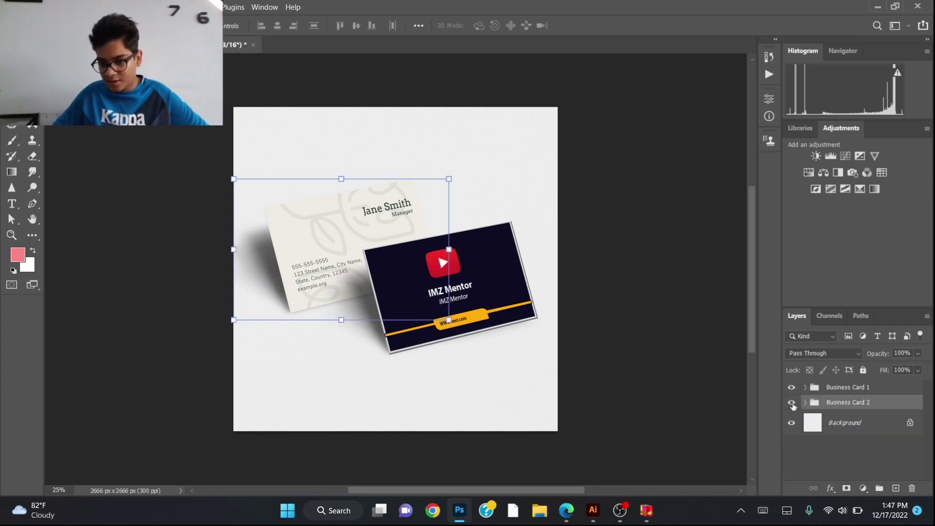
{"action": "left_click", "coordinate": [805, 404]}
{"action": "double_click", "coordinate": [826, 428]}
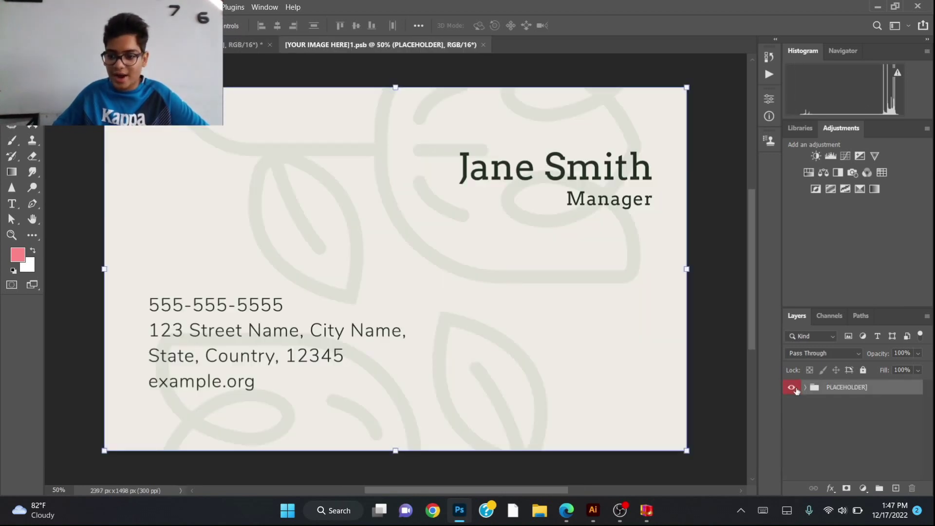
{"action": "left_click", "coordinate": [793, 387]}
- Switch to Illustrator and start a screen snip of the back card artwork
{"action": "left_click", "coordinate": [593, 510]}
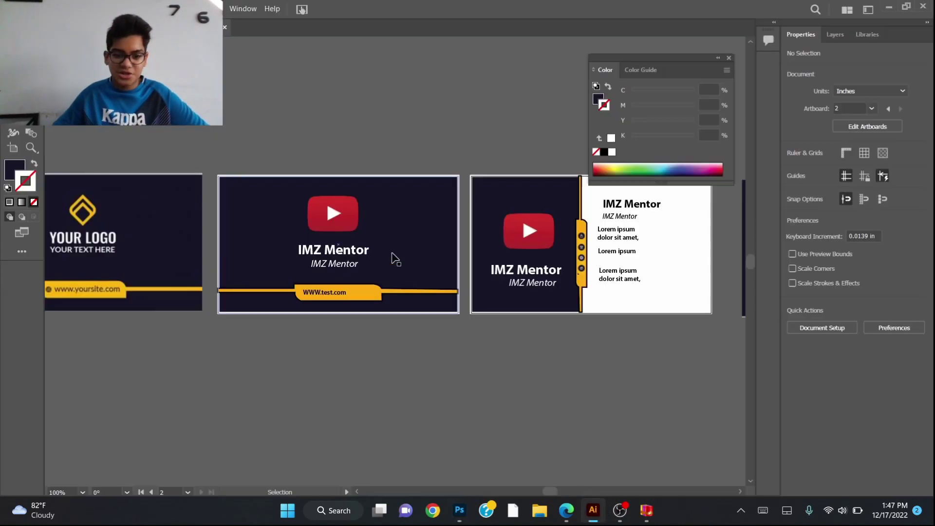
{"action": "left_click_drag", "start_coordinate": [521, 284], "coordinate": [307, 302]}
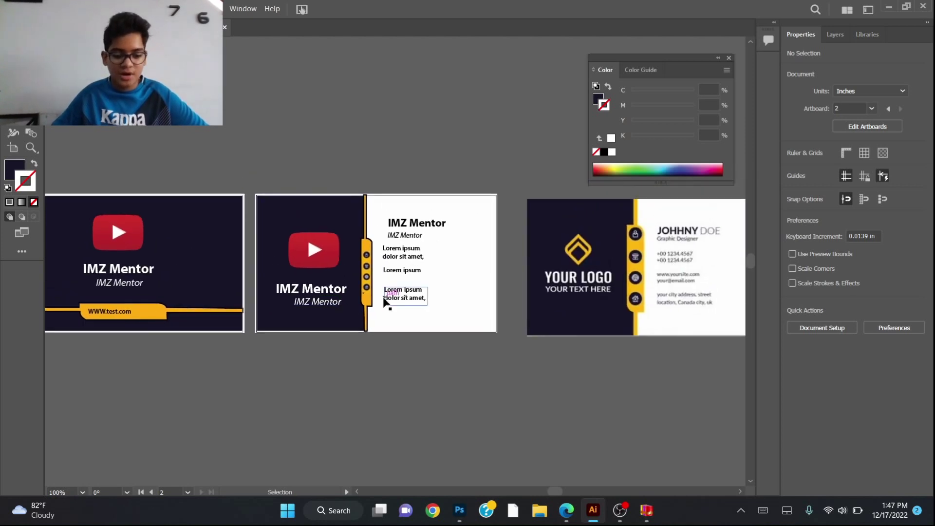
{"action": "key", "text": "super+shift+s"}
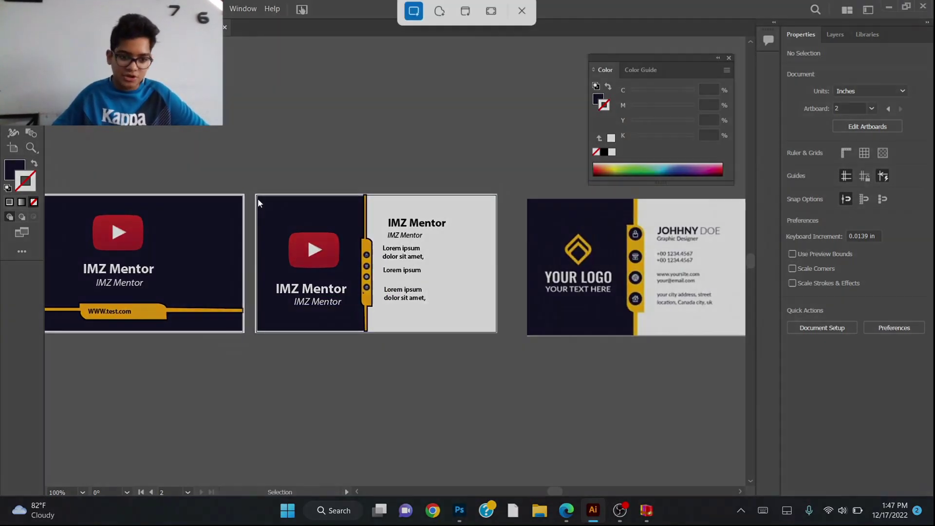